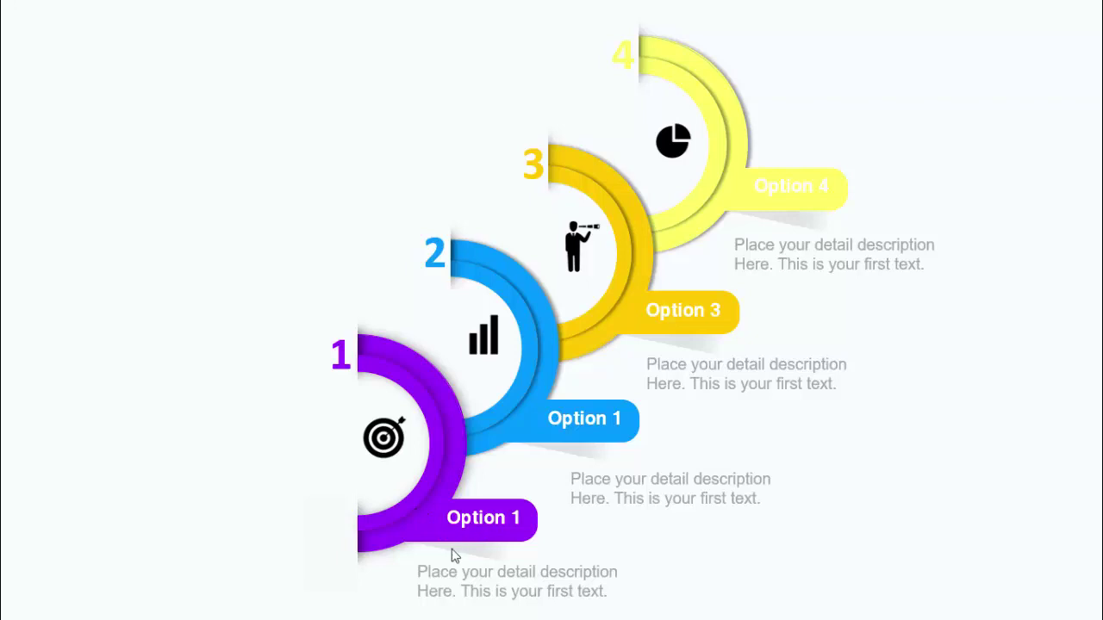
Advance through the slide show of the finished four-step half-ring infographic
{"action": "left_click", "coordinate": [1037, 392]}
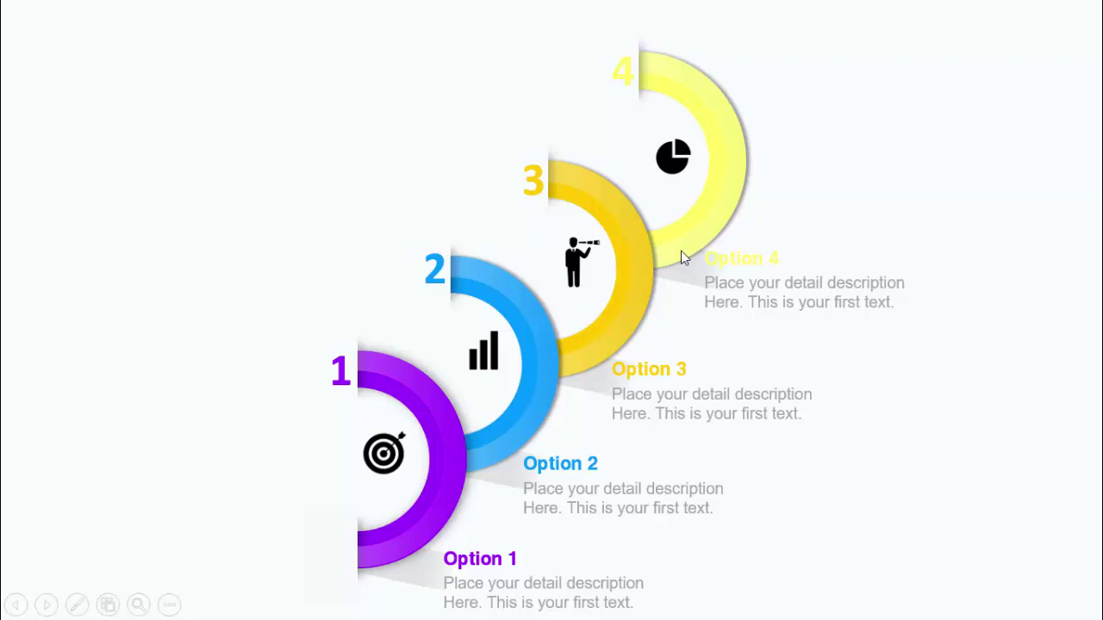
Draw a thin hollow-circle ring about 3.12 inches across on blank slide 4
{"action": "key", "text": "Escape"}
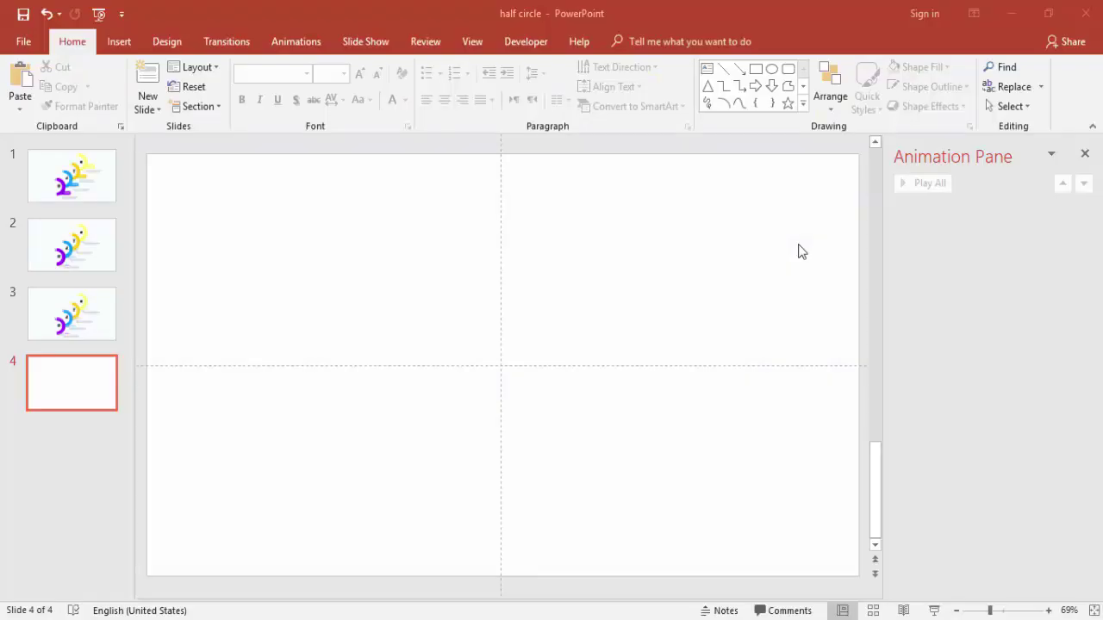
{"action": "left_click", "coordinate": [129, 43]}
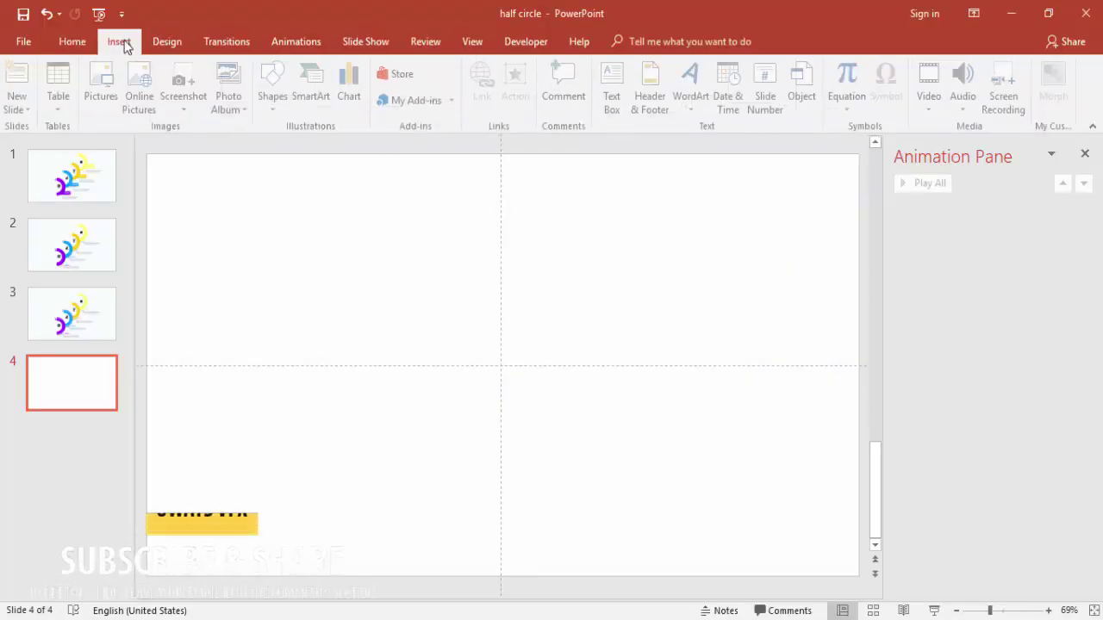
{"action": "left_click", "coordinate": [274, 104]}
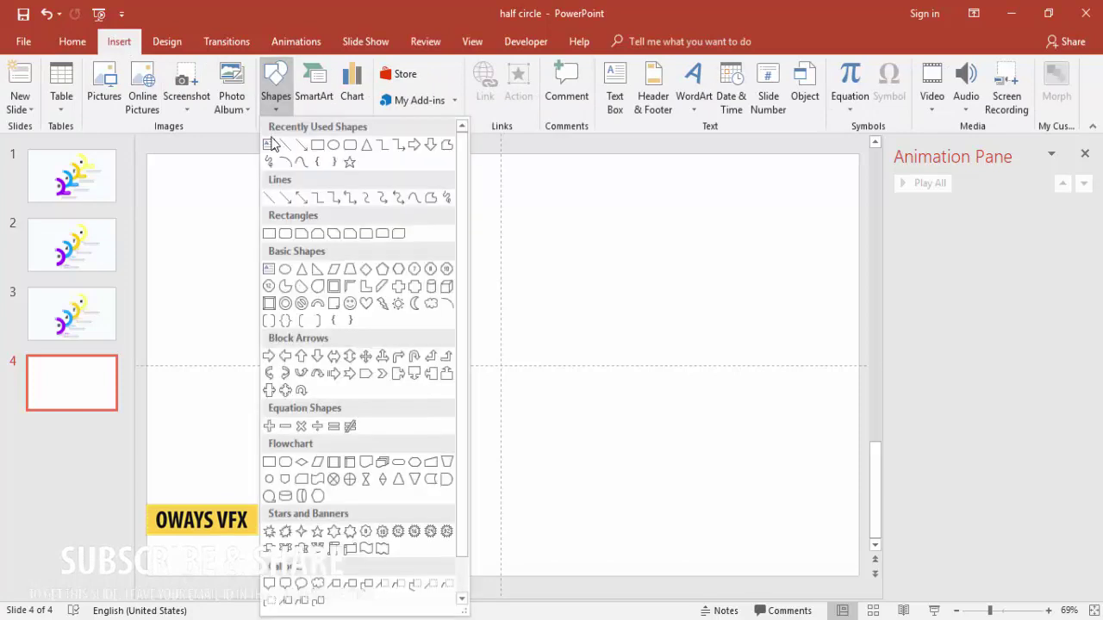
{"action": "left_click", "coordinate": [285, 304]}
{"action": "left_click_drag", "start_coordinate": [419, 277], "coordinate": [609, 477]}
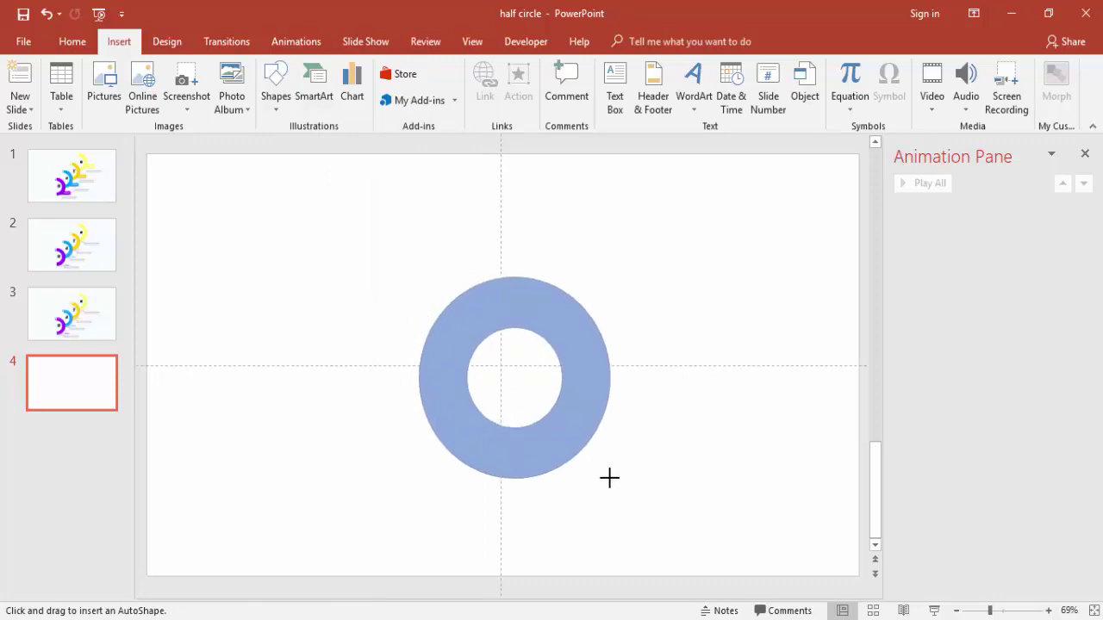
{"action": "left_click_drag", "start_coordinate": [609, 478], "coordinate": [609, 477]}
{"action": "left_click_drag", "start_coordinate": [465, 384], "coordinate": [445, 377]}
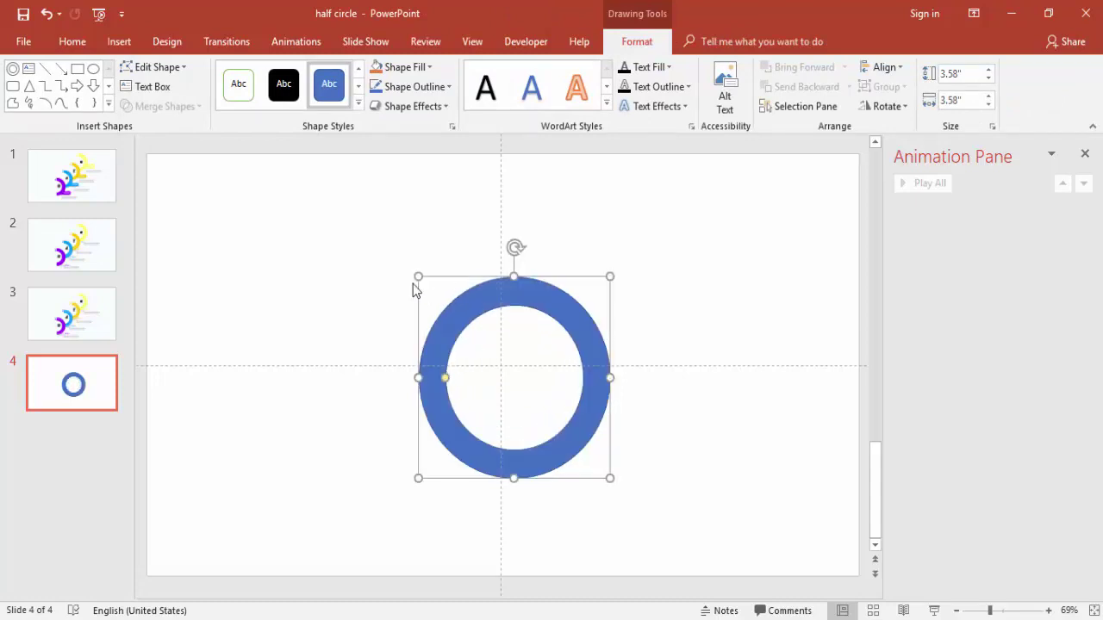
{"action": "left_click_drag", "start_coordinate": [418, 277], "coordinate": [444, 307]}
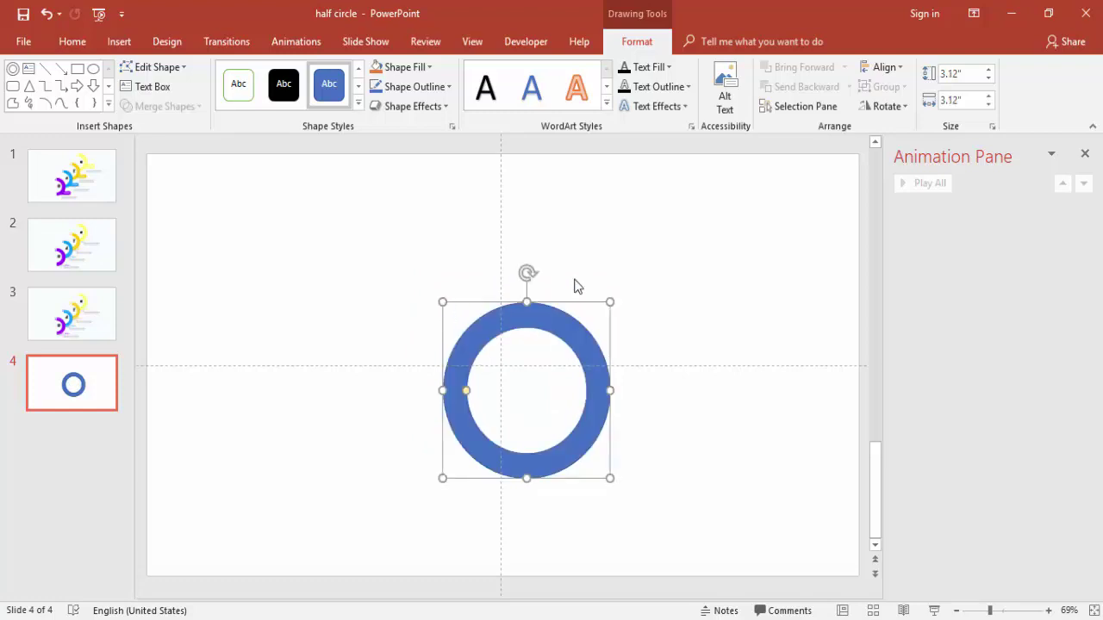
Centre the ring horizontally and vertically on the slide and remove its outline
{"action": "left_click", "coordinate": [885, 69]}
{"action": "left_click", "coordinate": [896, 109]}
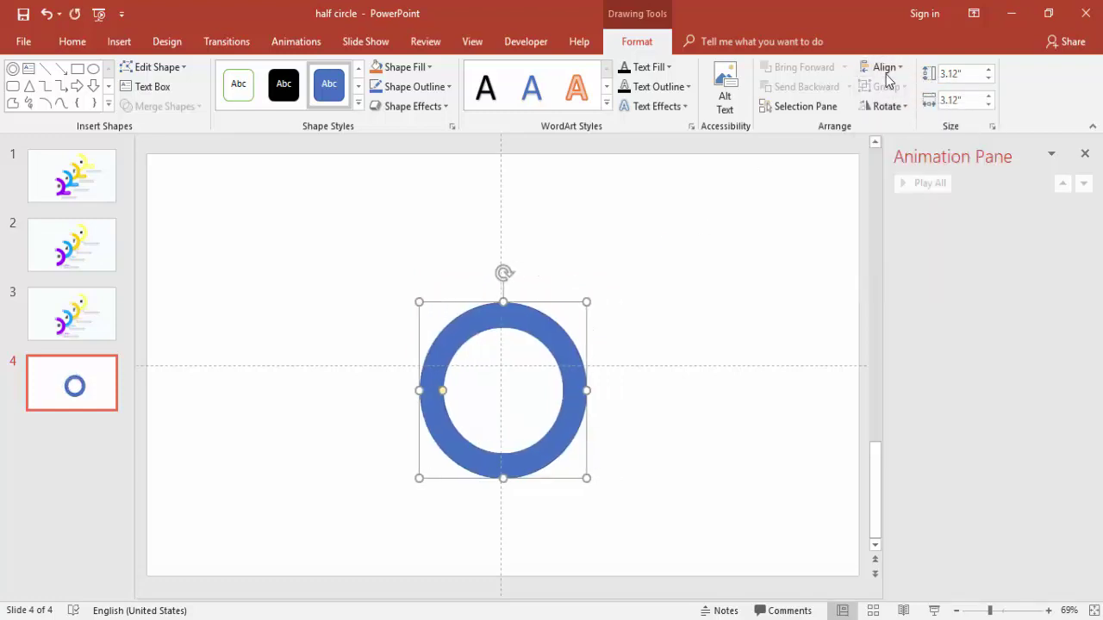
{"action": "left_click", "coordinate": [883, 69]}
{"action": "left_click", "coordinate": [909, 171]}
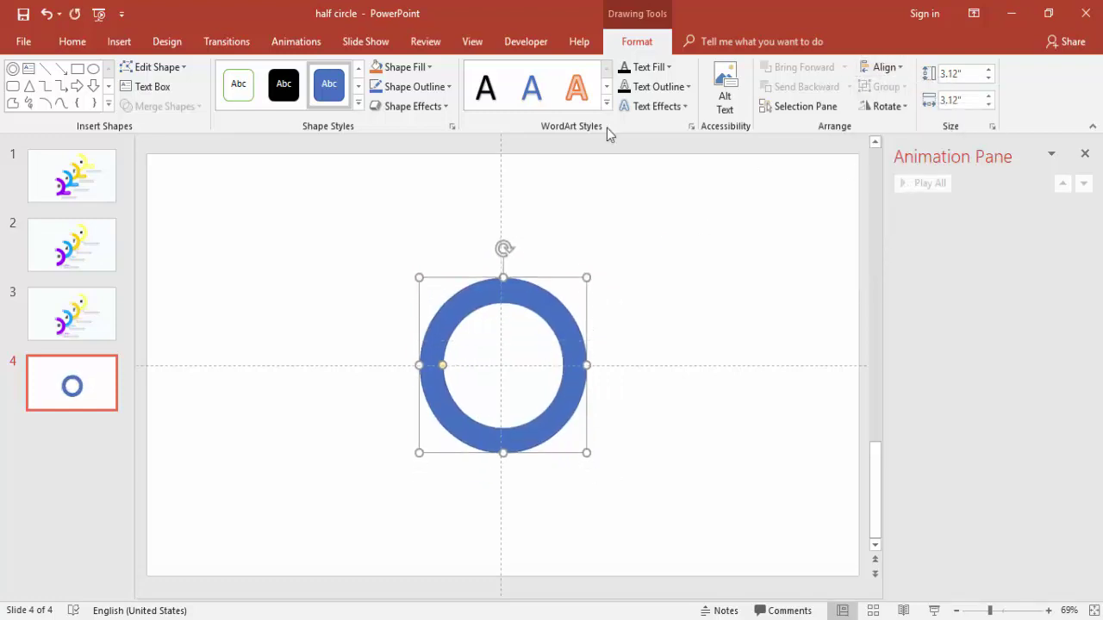
{"action": "left_click", "coordinate": [421, 87]}
{"action": "left_click", "coordinate": [415, 270]}
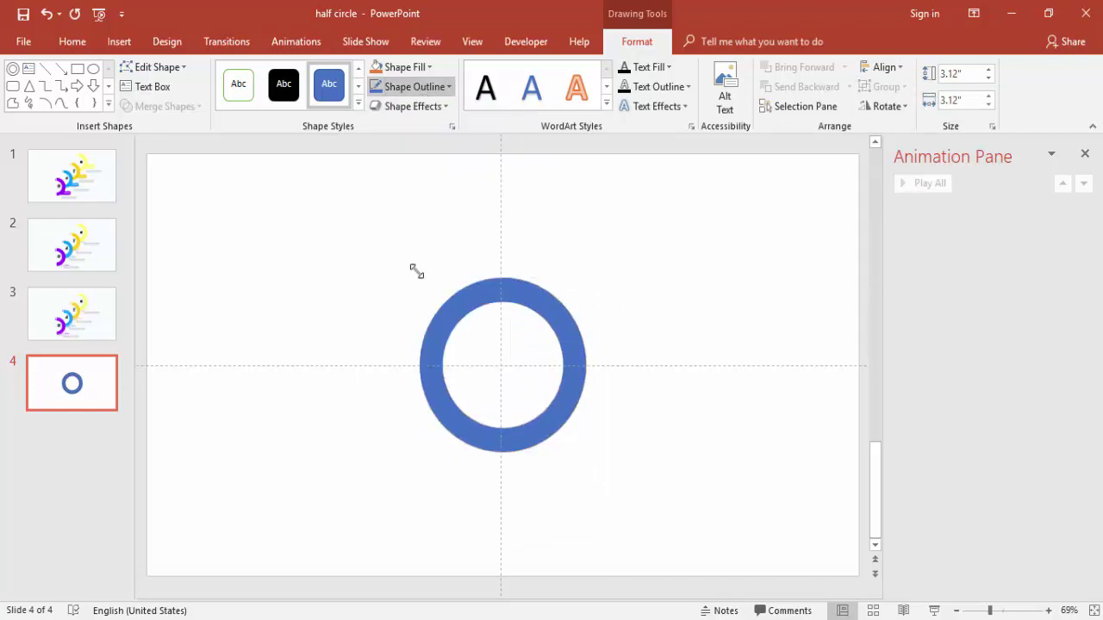
{"action": "left_click", "coordinate": [662, 250]}
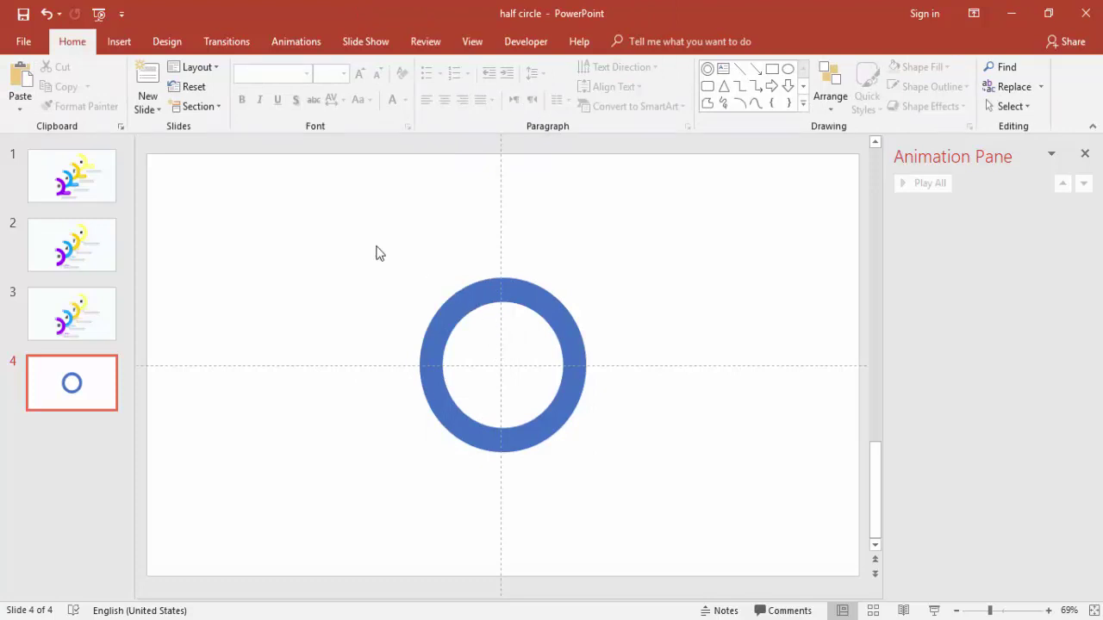
Subtract a rectangle covering the ring's left half, leaving only the right half-ring
{"action": "left_click", "coordinate": [119, 41]}
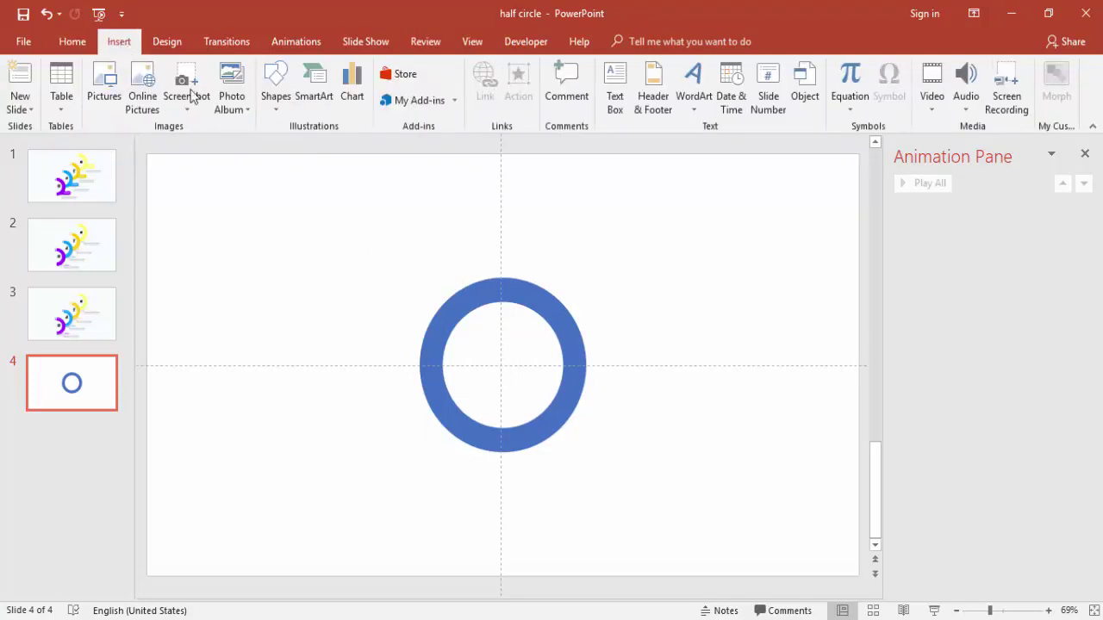
{"action": "left_click", "coordinate": [275, 102]}
{"action": "left_click", "coordinate": [331, 144]}
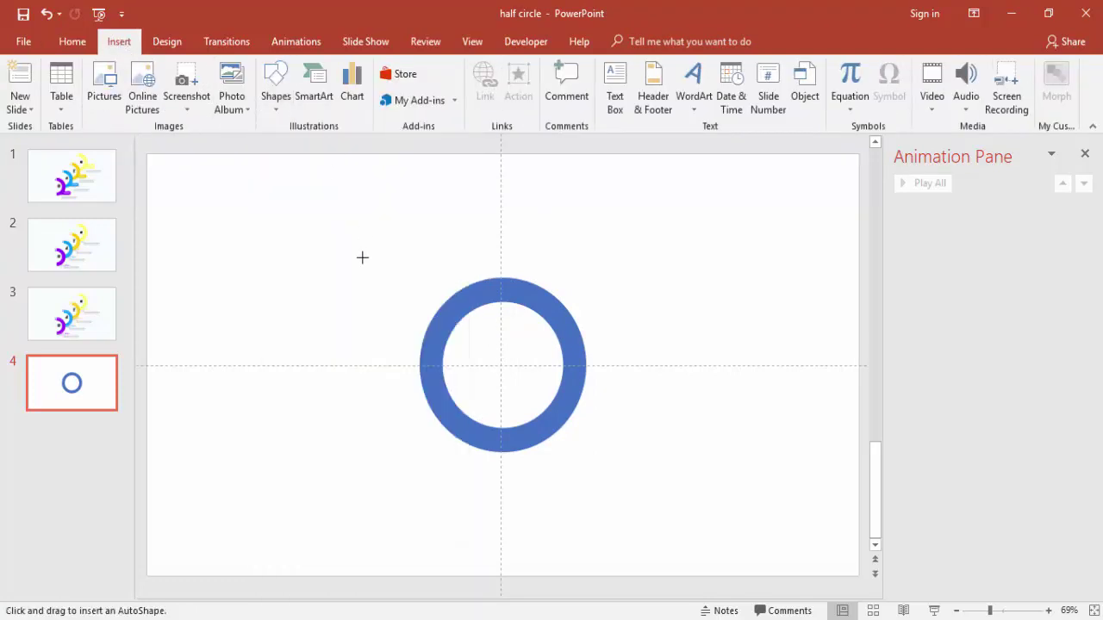
{"action": "left_click_drag", "start_coordinate": [336, 227], "coordinate": [500, 513]}
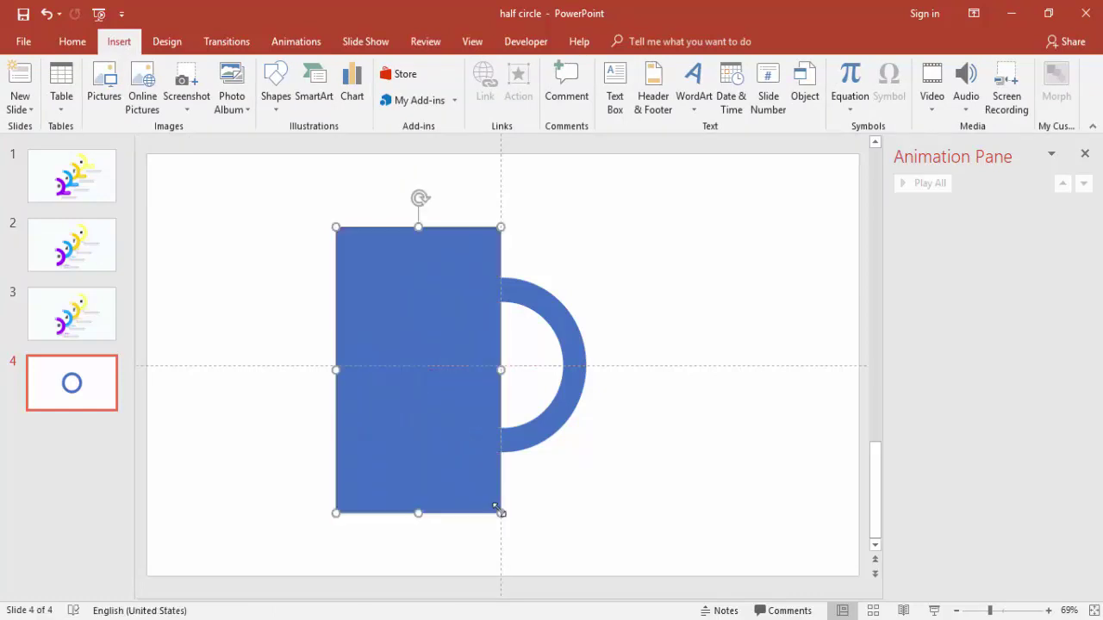
{"action": "left_click", "coordinate": [573, 356]}
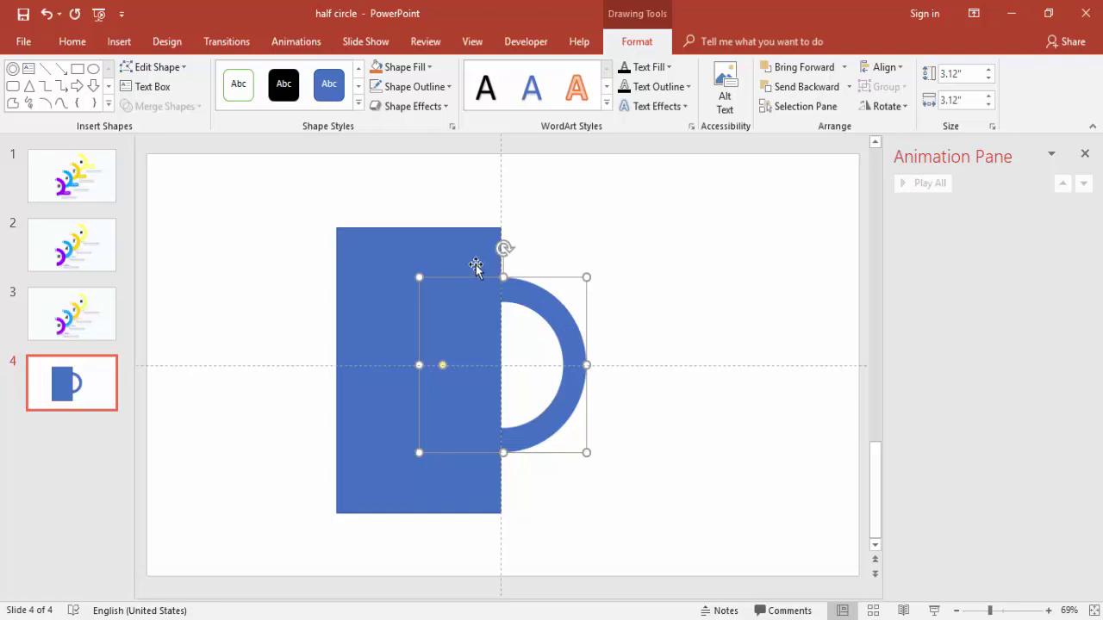
{"action": "left_click", "coordinate": [364, 252], "text": "shift"}
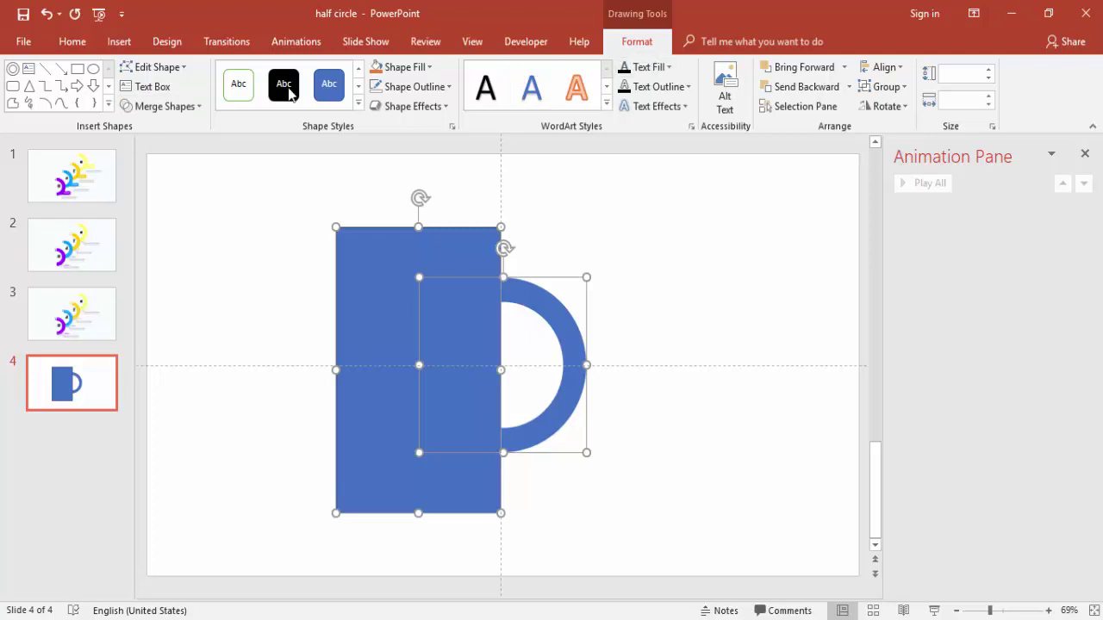
{"action": "left_click", "coordinate": [181, 107]}
{"action": "left_click", "coordinate": [164, 210]}
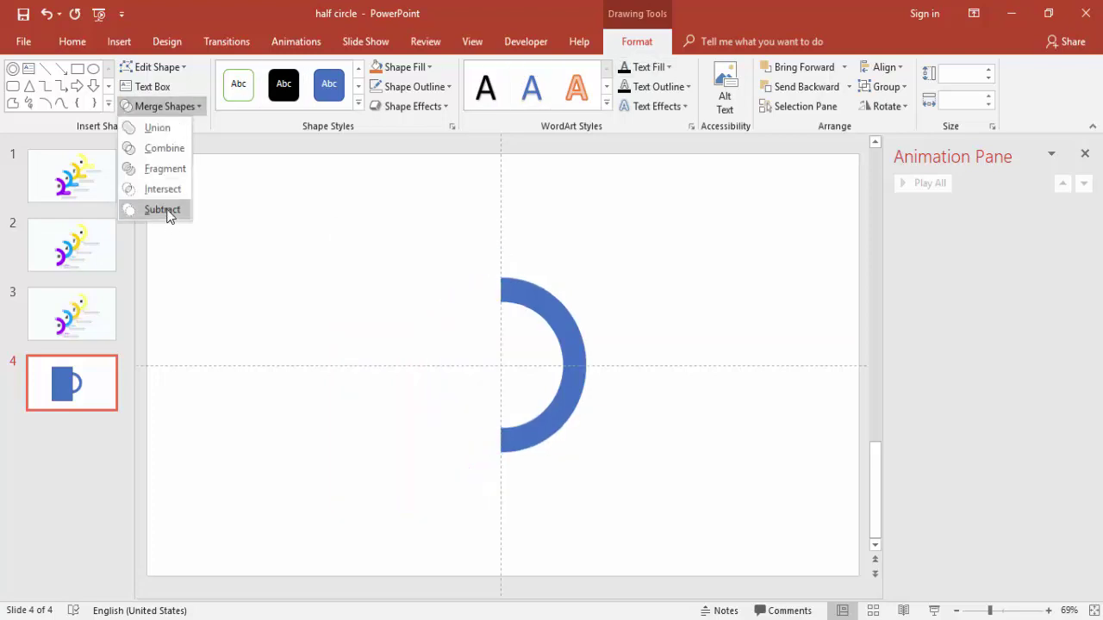
Centre the half-ring horizontally and vertically on the slide
{"action": "mouse_move", "coordinate": [574, 347]}
{"action": "left_mouse_down"}
{"action": "mouse_move", "coordinate": [687, 395]}
{"action": "mouse_move", "coordinate": [572, 359]}
{"action": "mouse_move", "coordinate": [580, 336]}
{"action": "left_mouse_up"}
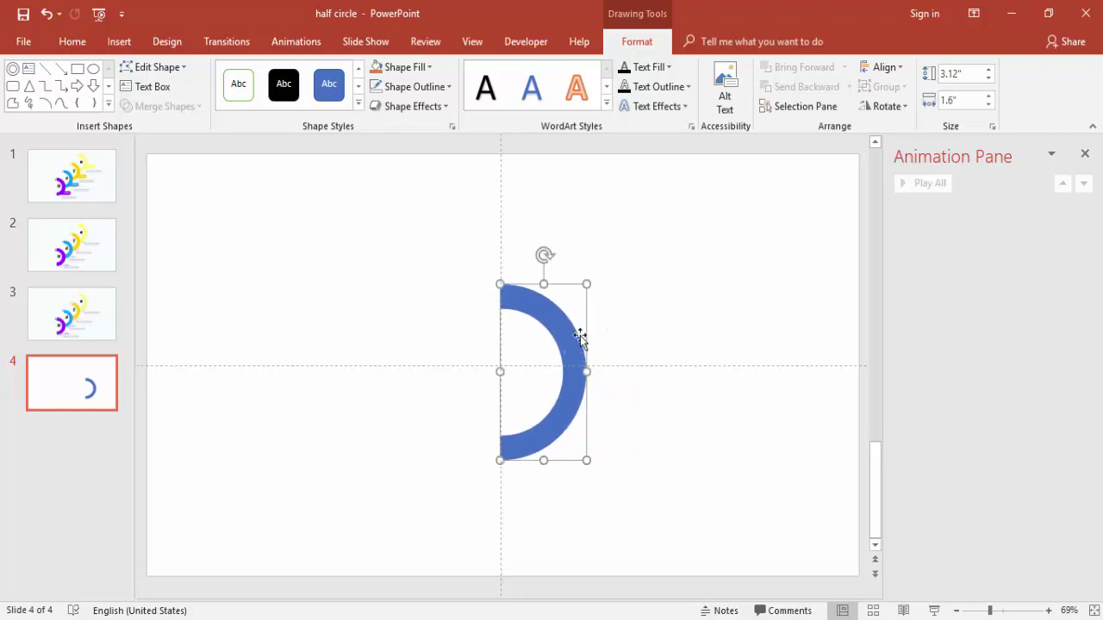
{"action": "left_click", "coordinate": [883, 67]}
{"action": "left_click", "coordinate": [909, 108]}
{"action": "left_click", "coordinate": [883, 67]}
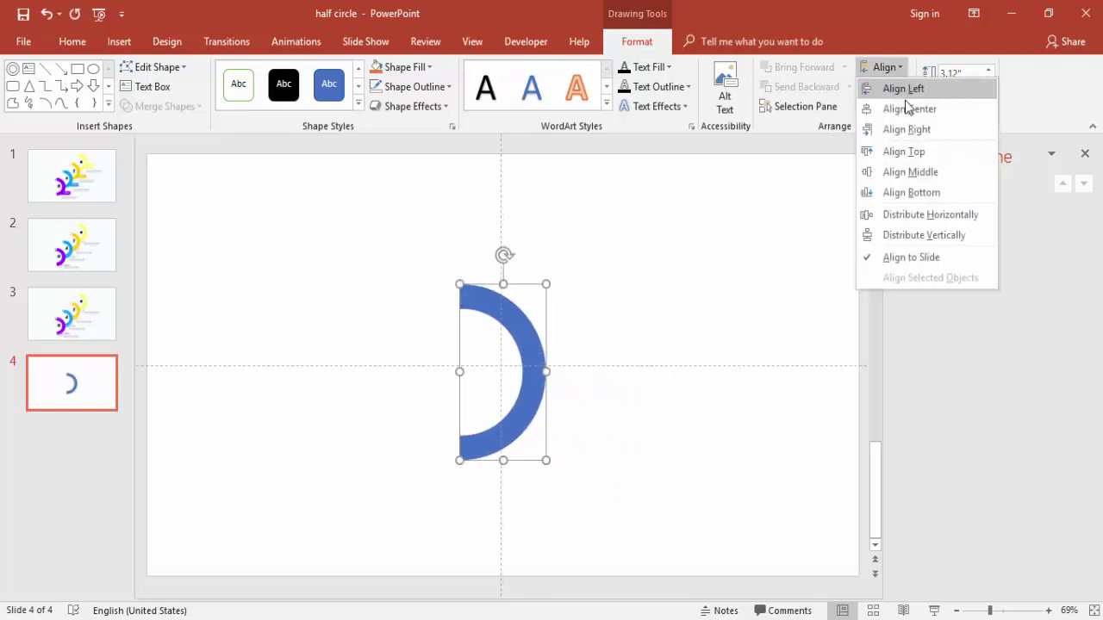
{"action": "left_click", "coordinate": [939, 172]}
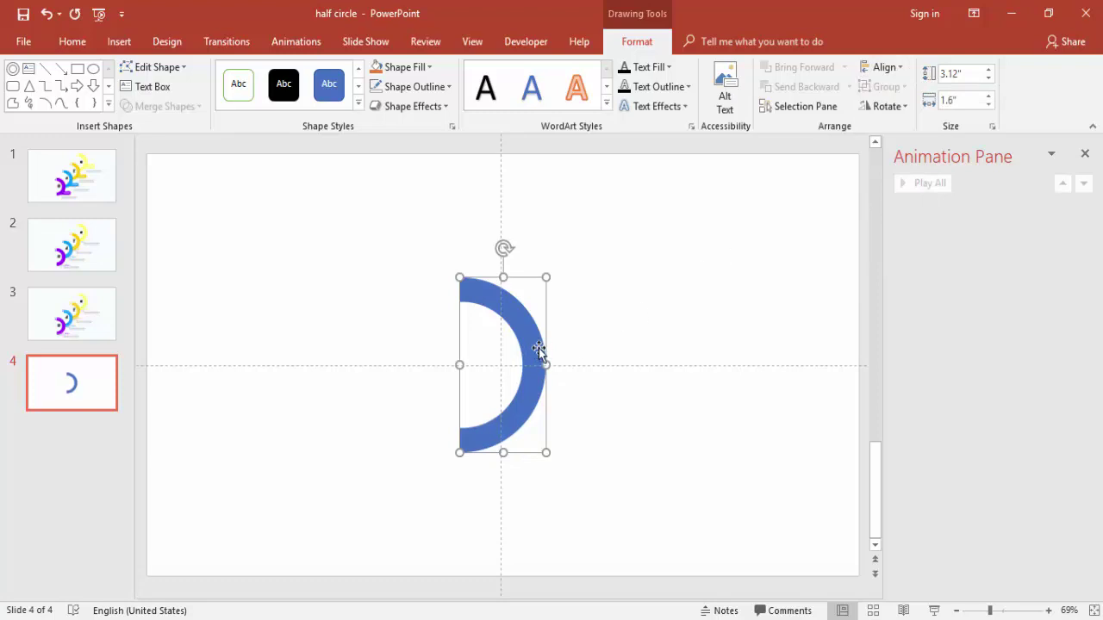
{"action": "left_click", "coordinate": [603, 350]}
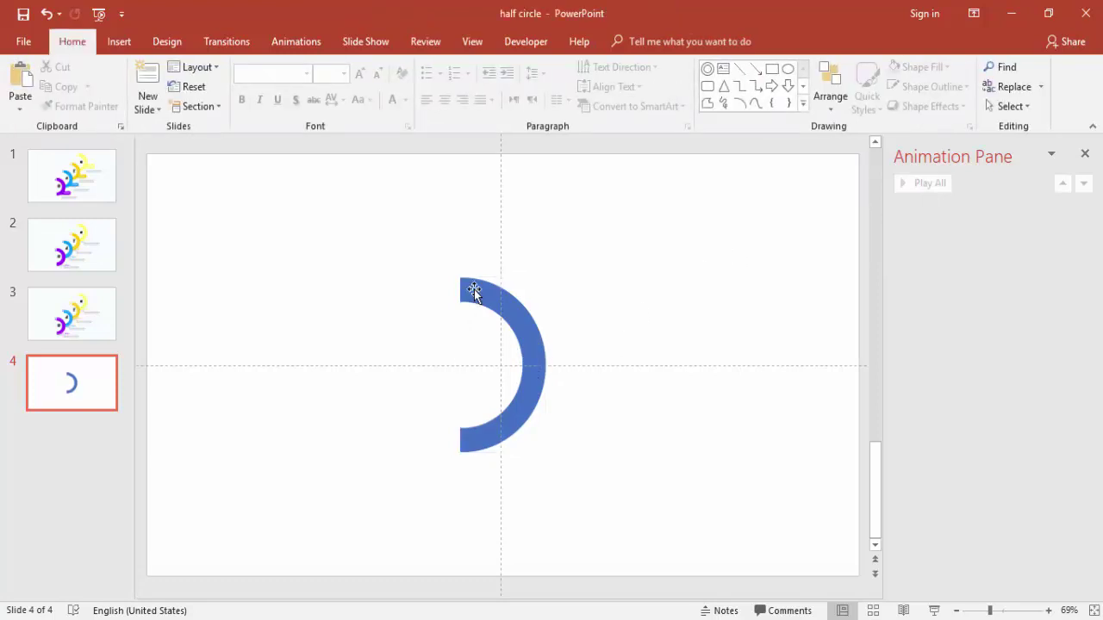
Check slide 3's design, then add a small white, outline-free rectangle at the half-ring's top end
{"action": "left_click", "coordinate": [75, 336]}
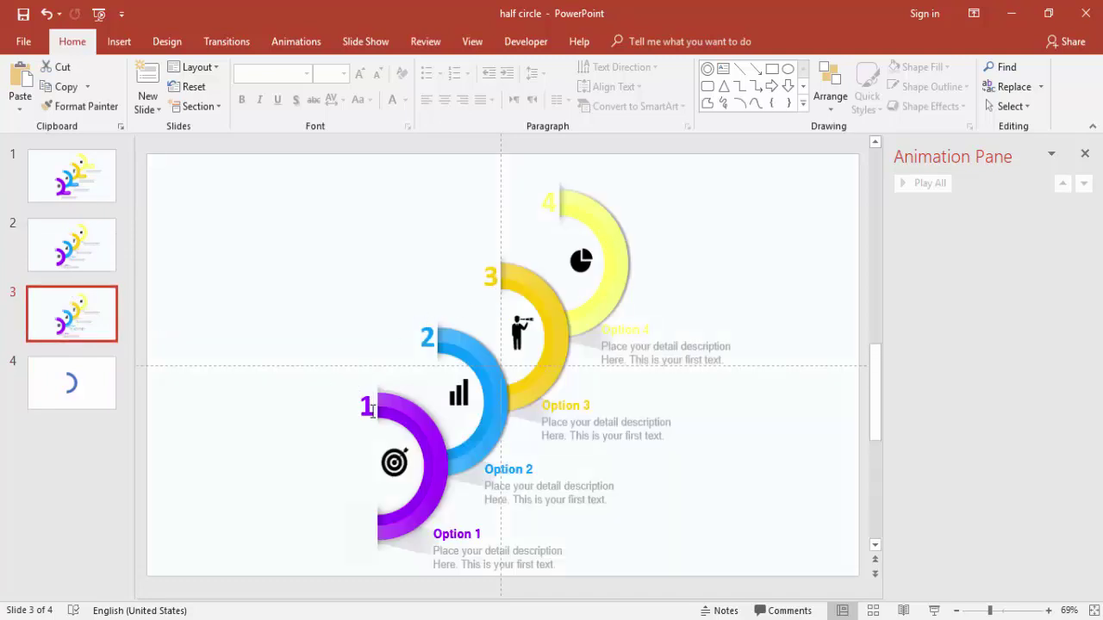
{"action": "left_click", "coordinate": [86, 387]}
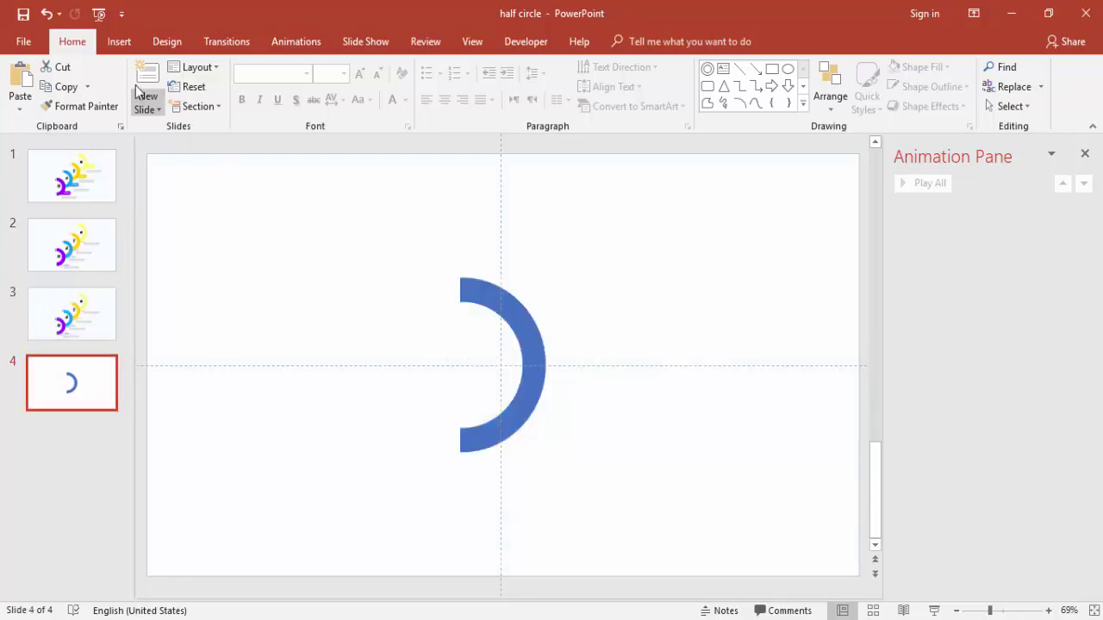
{"action": "left_click", "coordinate": [120, 42]}
{"action": "left_click", "coordinate": [276, 90]}
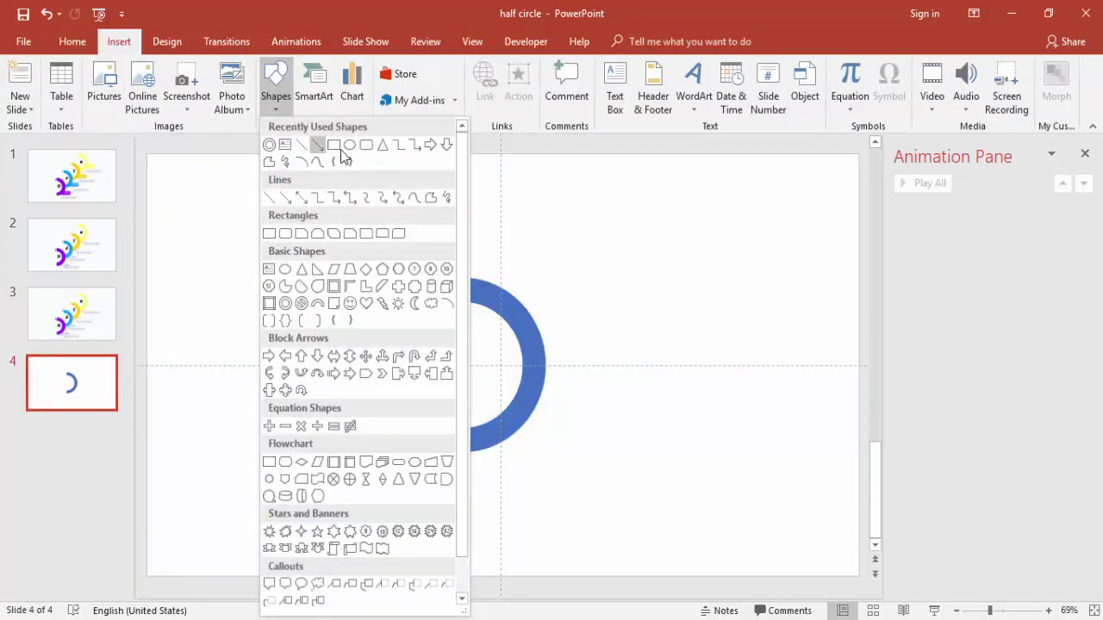
{"action": "left_click", "coordinate": [333, 147]}
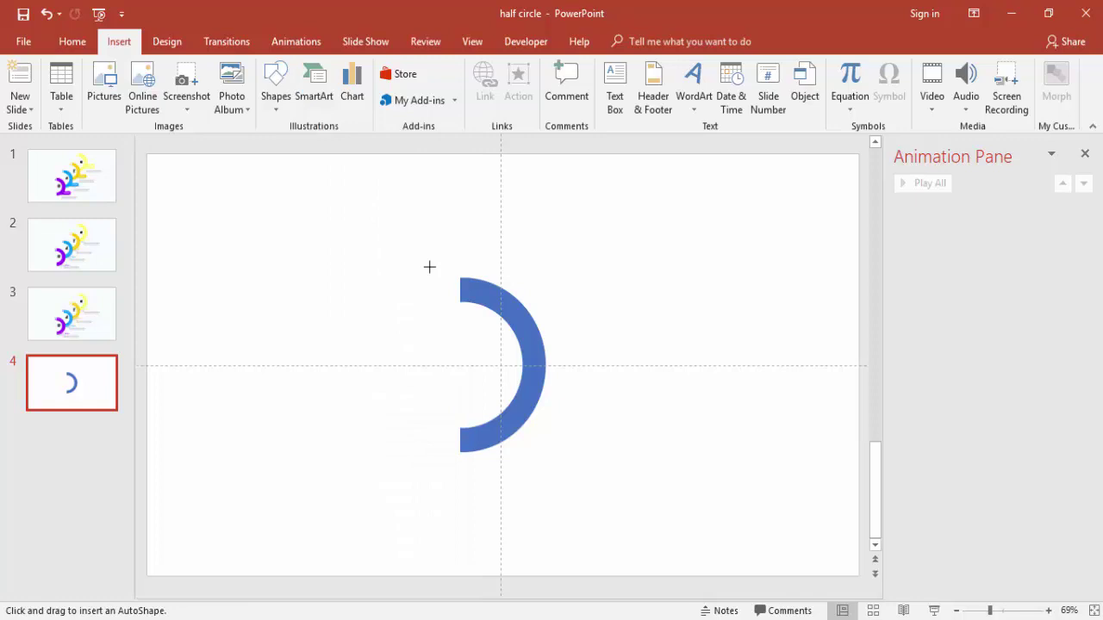
{"action": "left_click_drag", "start_coordinate": [442, 266], "coordinate": [467, 311]}
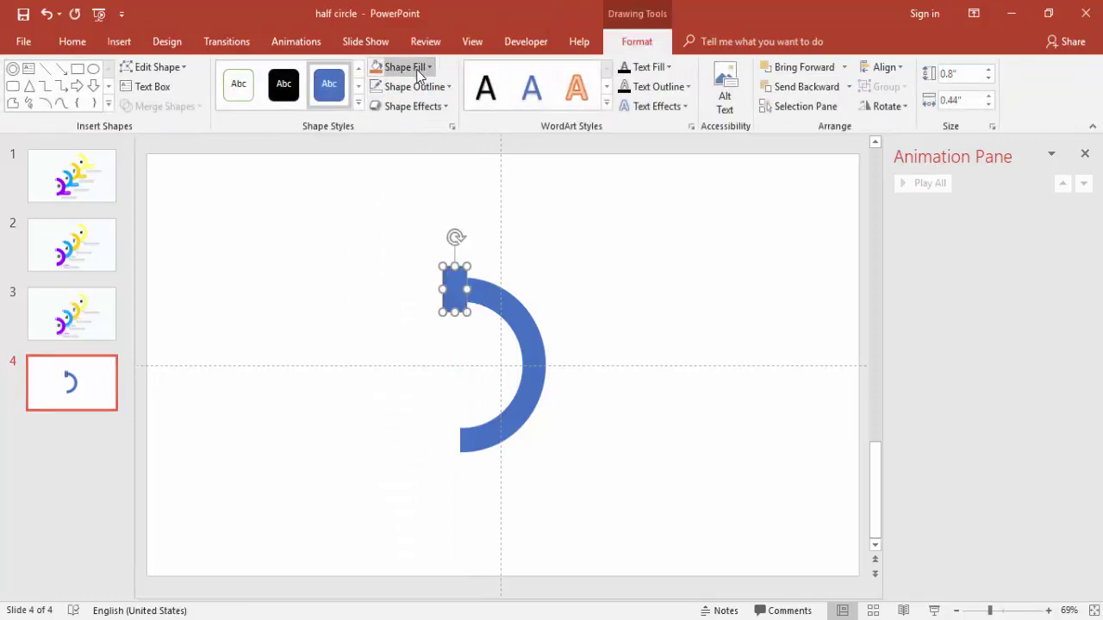
{"action": "left_click", "coordinate": [428, 67]}
{"action": "left_click", "coordinate": [376, 106]}
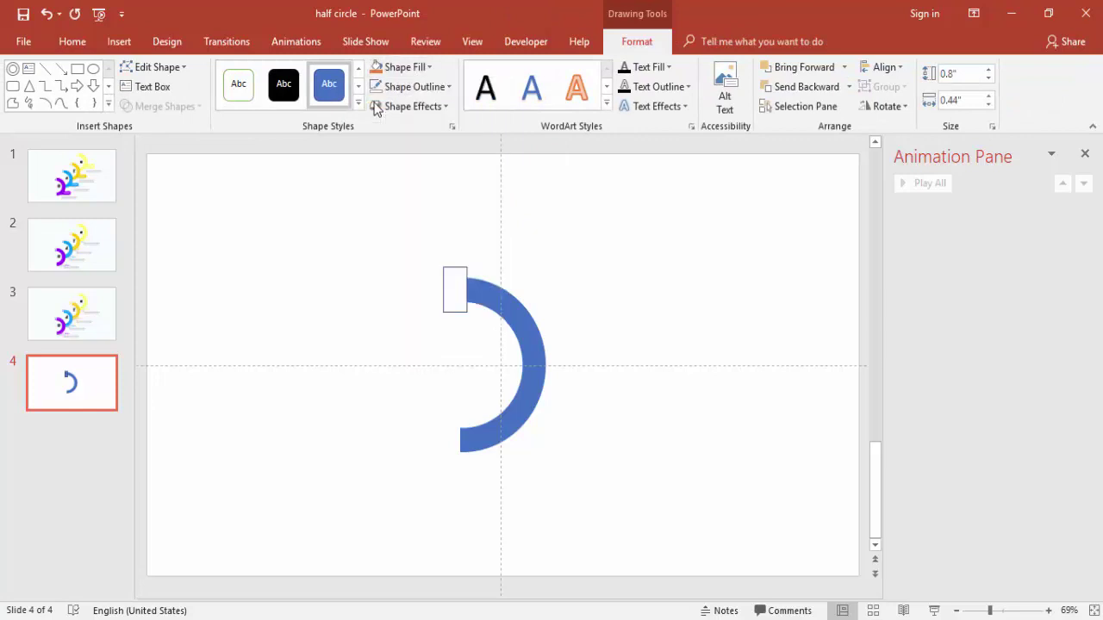
{"action": "left_click", "coordinate": [417, 89]}
{"action": "left_click", "coordinate": [419, 269]}
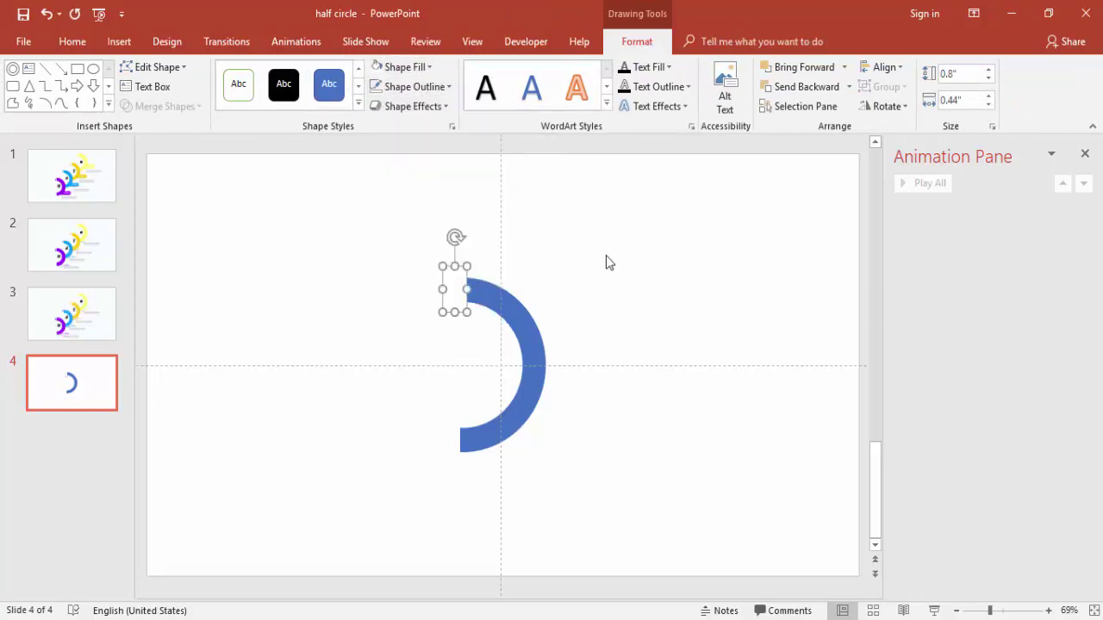
Give the small white rectangle an Offset: Right shadow
{"action": "left_click", "coordinate": [451, 128]}
{"action": "left_click", "coordinate": [708, 213]}
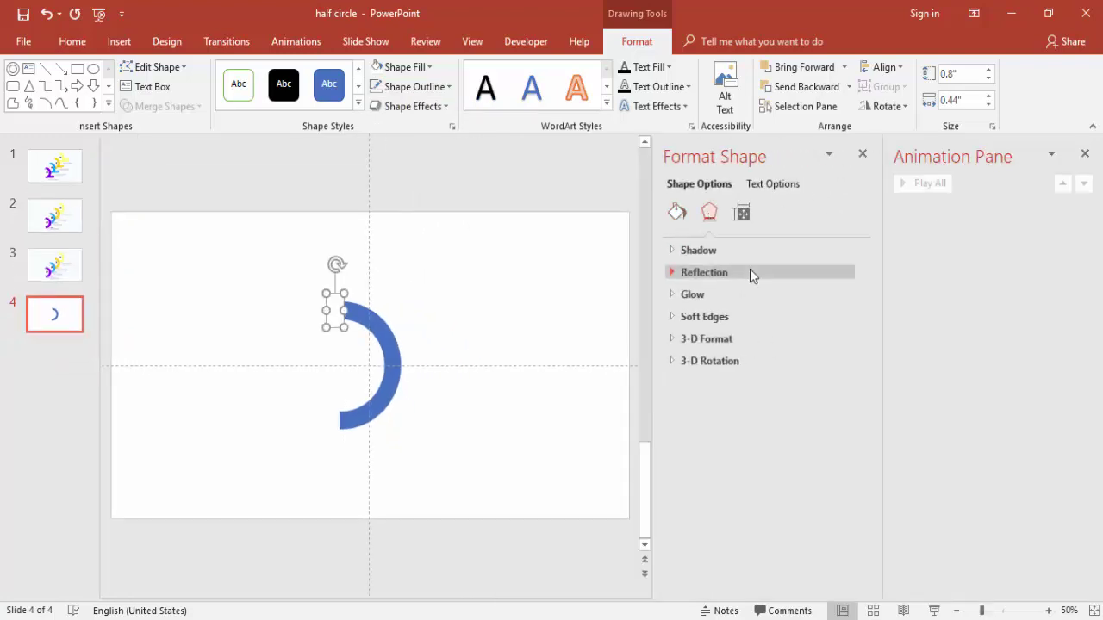
{"action": "left_click", "coordinate": [711, 251]}
{"action": "left_click", "coordinate": [839, 274]}
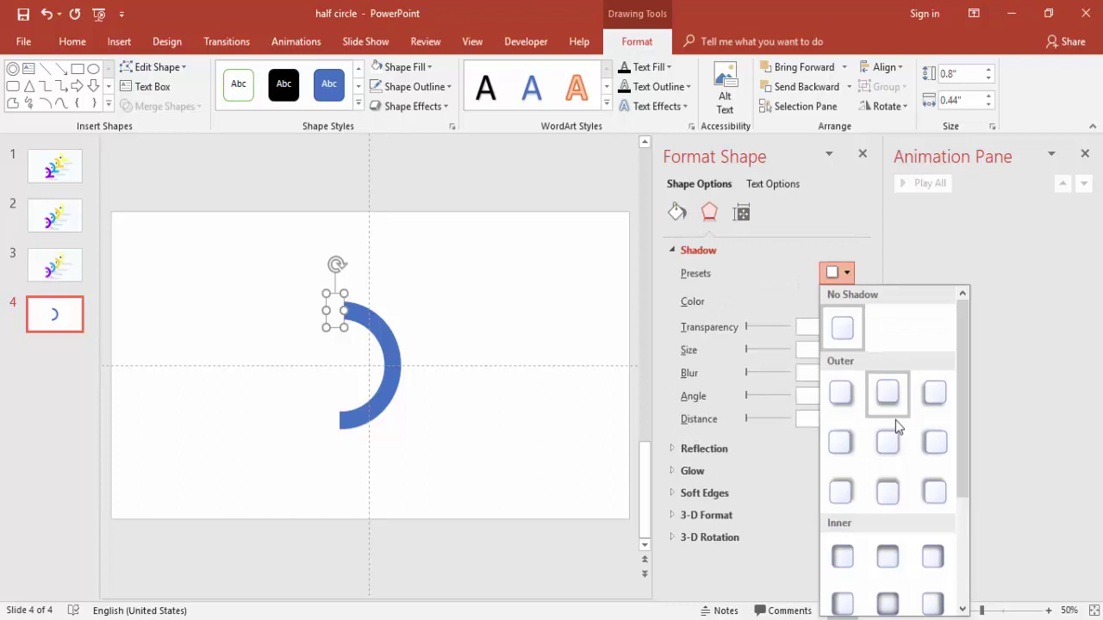
{"action": "left_click", "coordinate": [842, 444]}
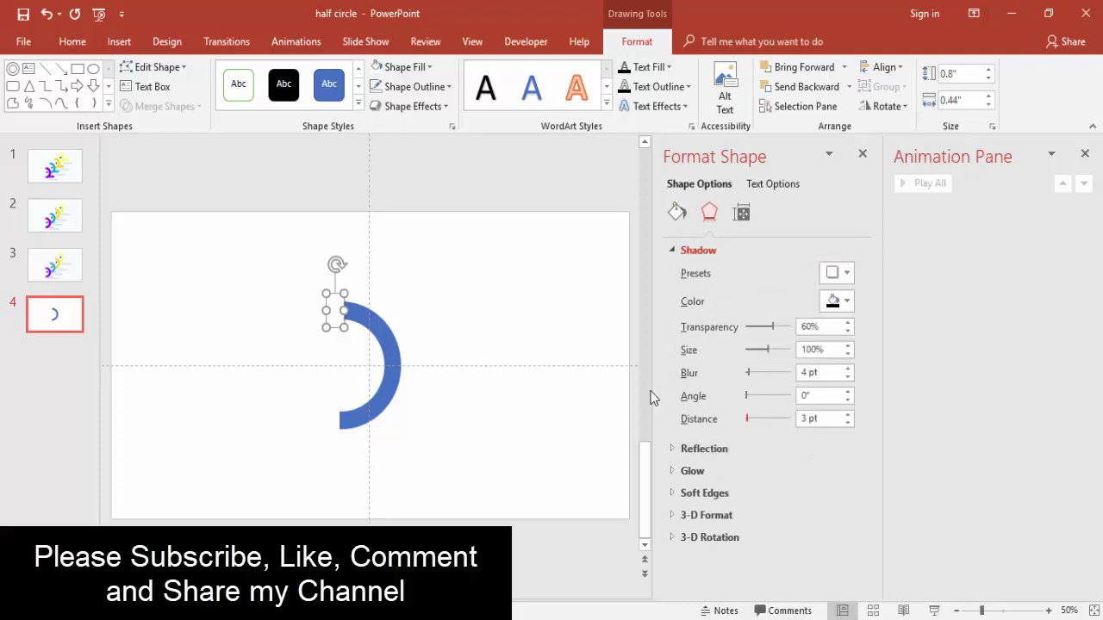
{"action": "left_click", "coordinate": [507, 334]}
Raise the white strip's shadow distance and blur to 5 pt
{"action": "left_click", "coordinate": [334, 315]}
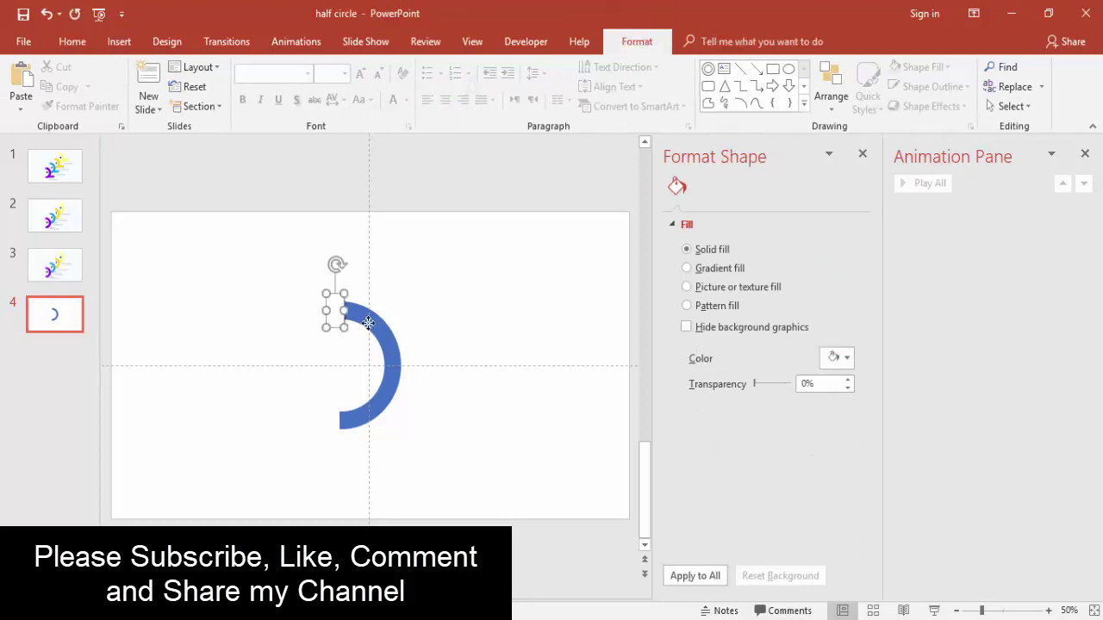
{"action": "left_click", "coordinate": [709, 212]}
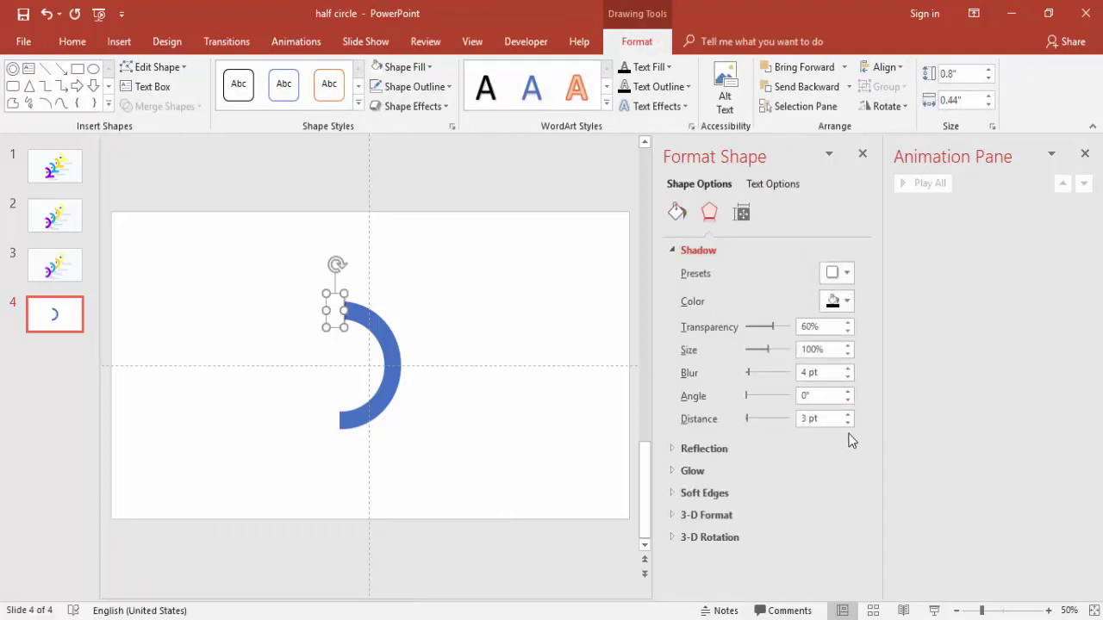
{"action": "left_click", "coordinate": [847, 414]}
{"action": "left_click", "coordinate": [848, 369]}
{"action": "left_click", "coordinate": [529, 335]}
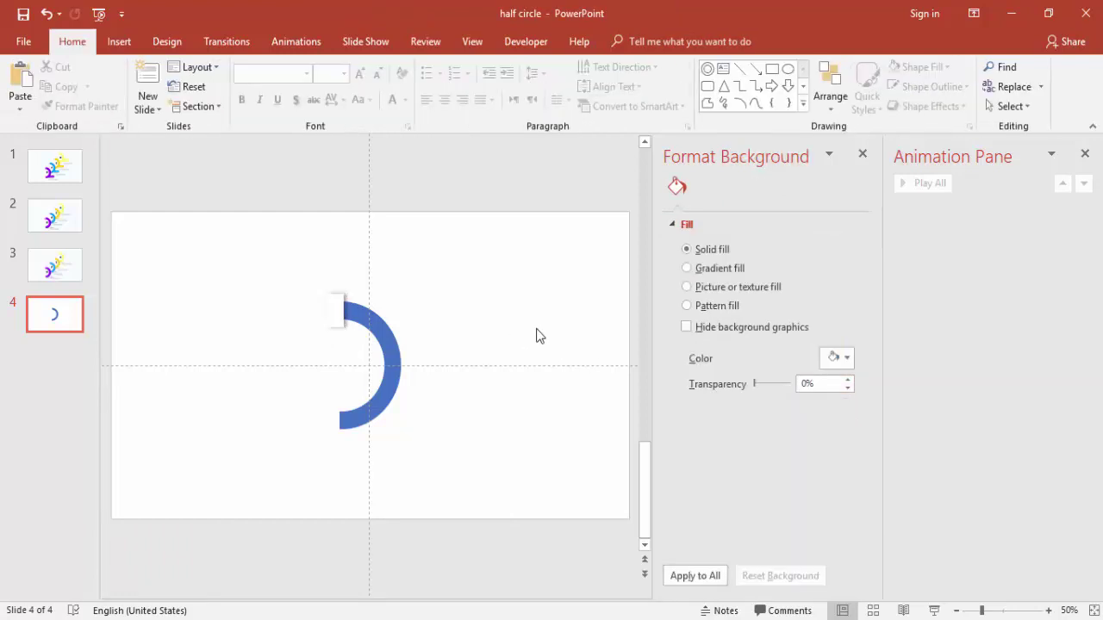
{"action": "left_click", "coordinate": [338, 319]}
{"action": "left_click", "coordinate": [483, 301]}
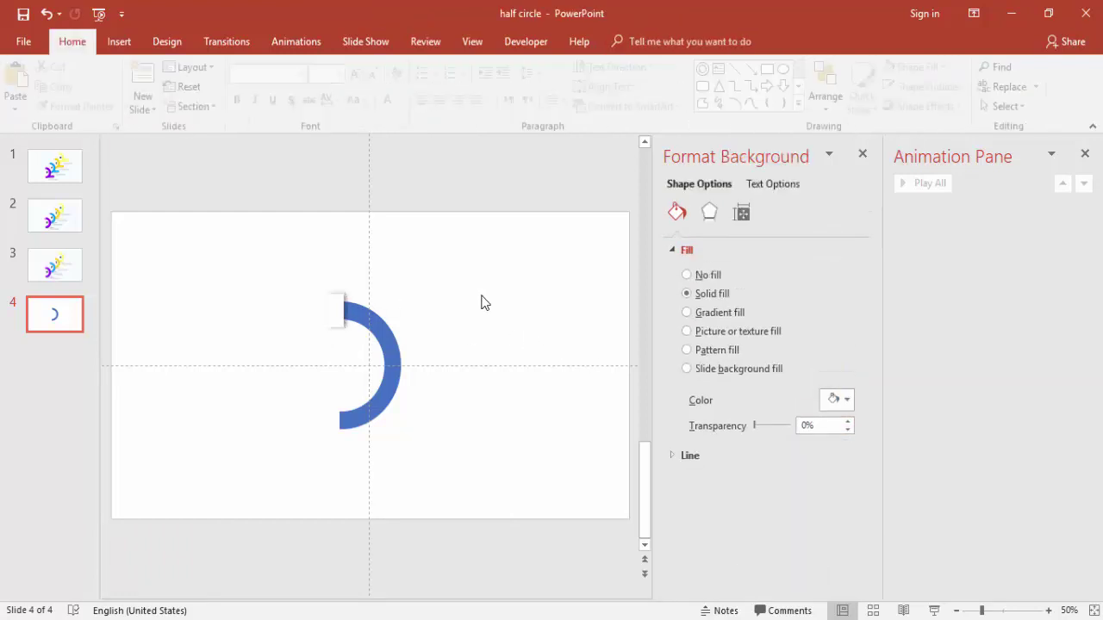
{"action": "left_click", "coordinate": [340, 303]}
Add a narrow white, outline-free strip over the arc end and place one at the bottom end
{"action": "left_click", "coordinate": [382, 243]}
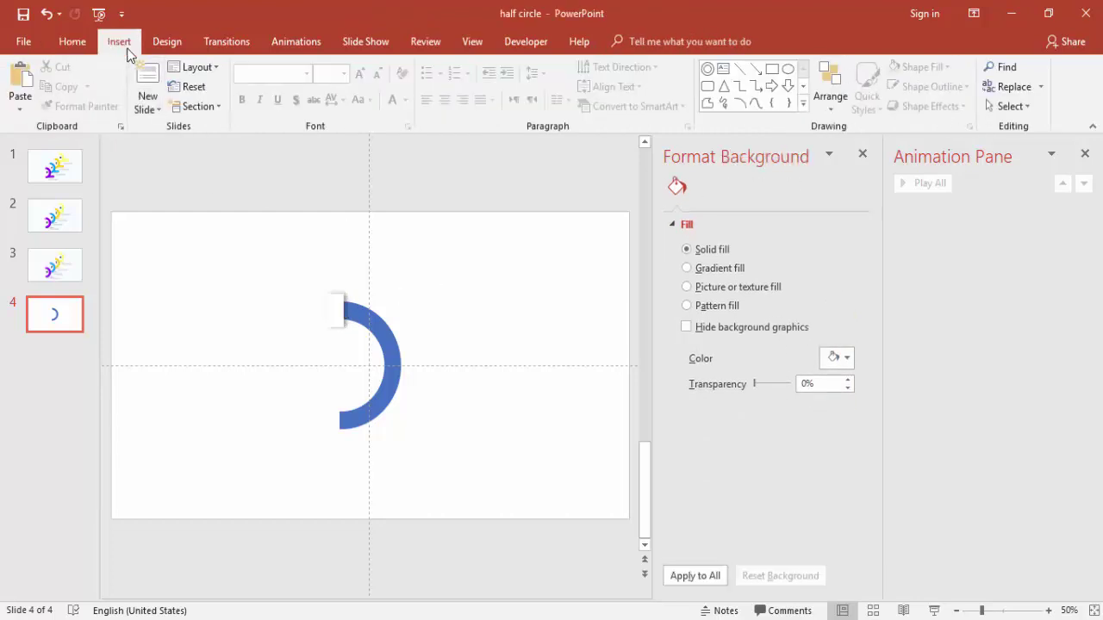
{"action": "left_click", "coordinate": [121, 43]}
{"action": "left_click", "coordinate": [276, 104]}
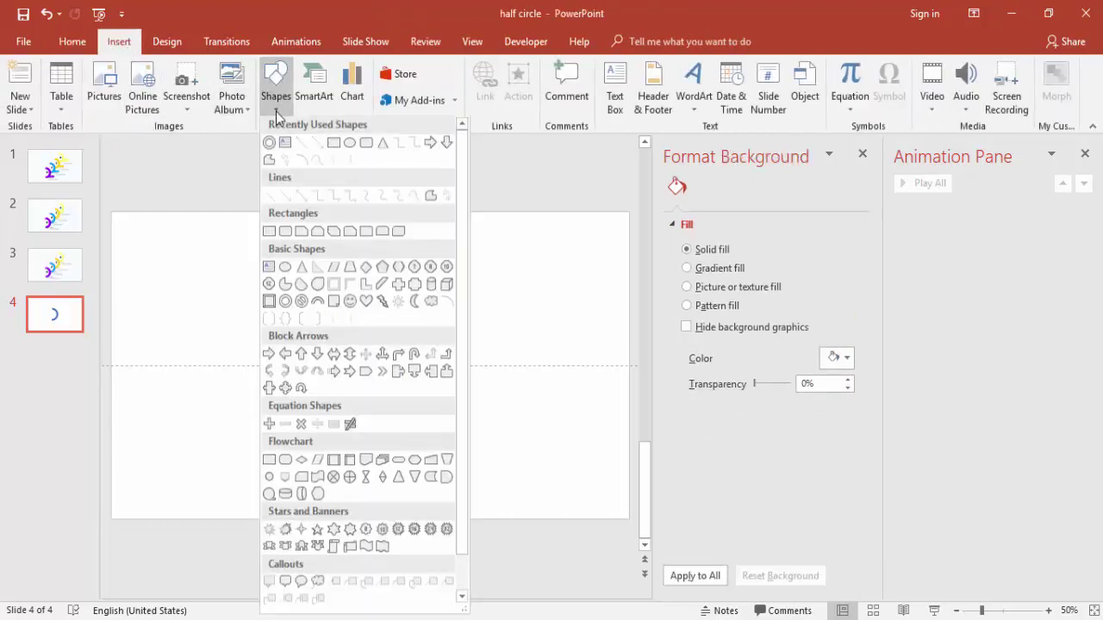
{"action": "left_click", "coordinate": [334, 148]}
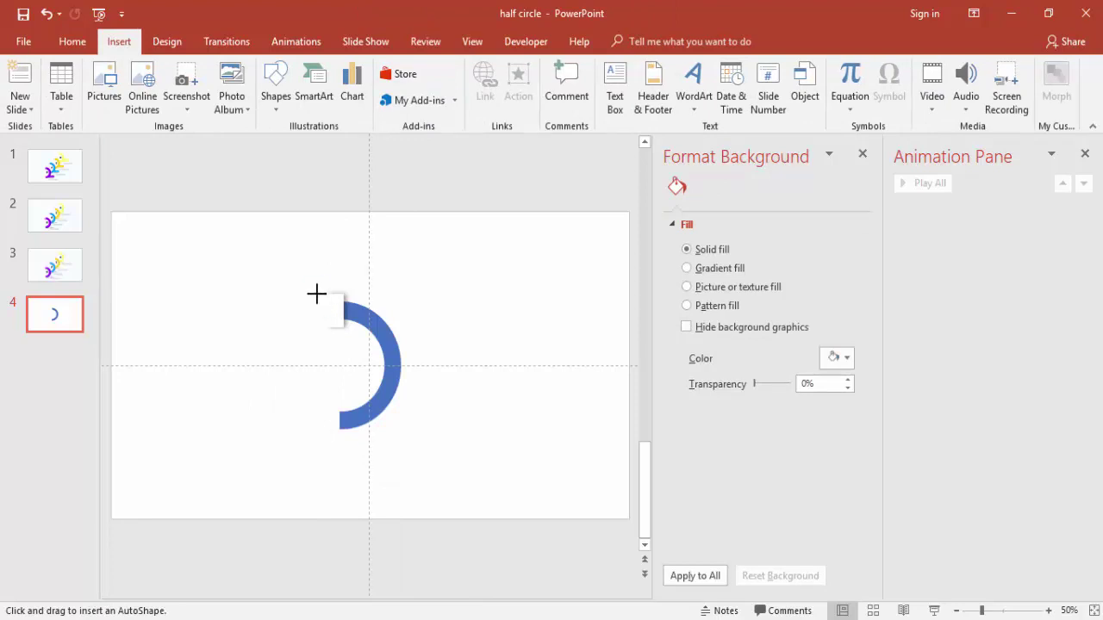
{"action": "left_click_drag", "start_coordinate": [304, 277], "coordinate": [345, 338]}
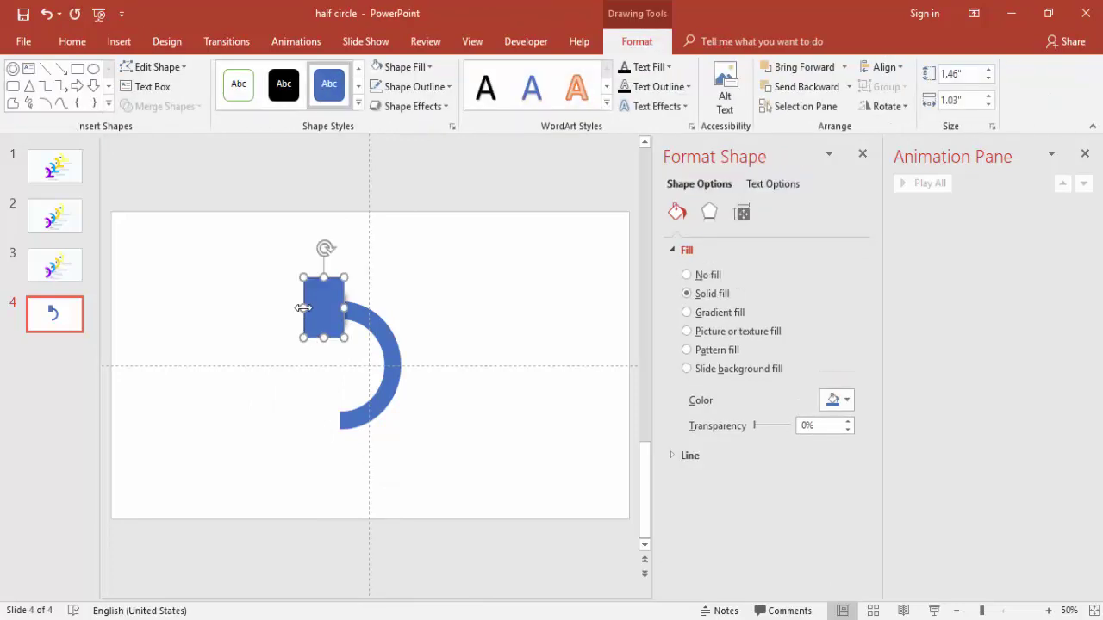
{"action": "left_click_drag", "start_coordinate": [304, 307], "coordinate": [315, 311]}
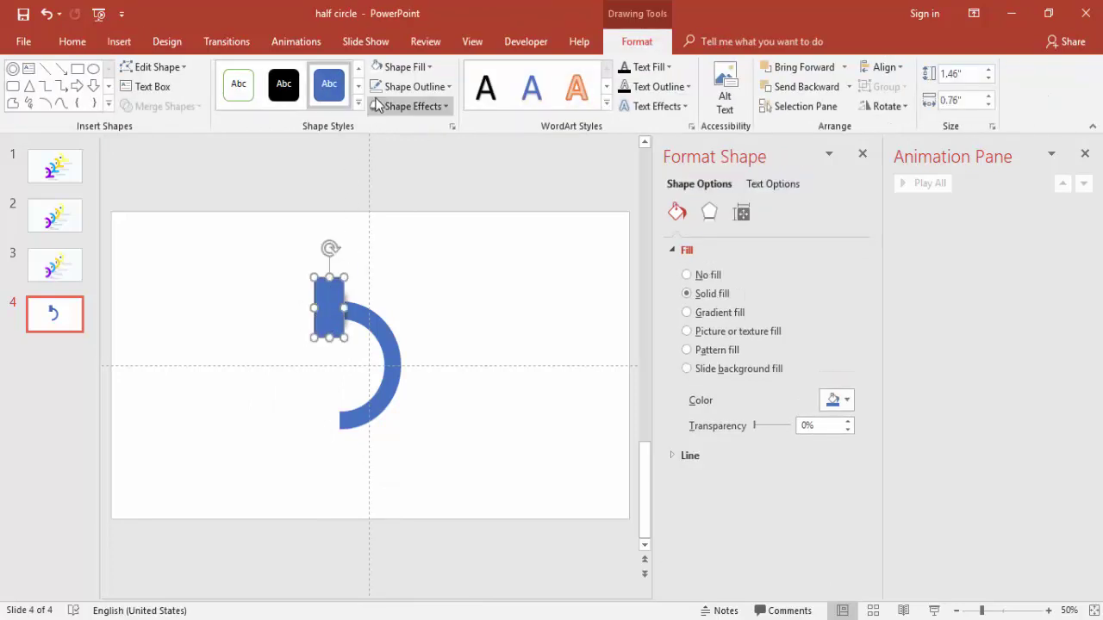
{"action": "left_click", "coordinate": [412, 86]}
{"action": "left_click", "coordinate": [420, 271]}
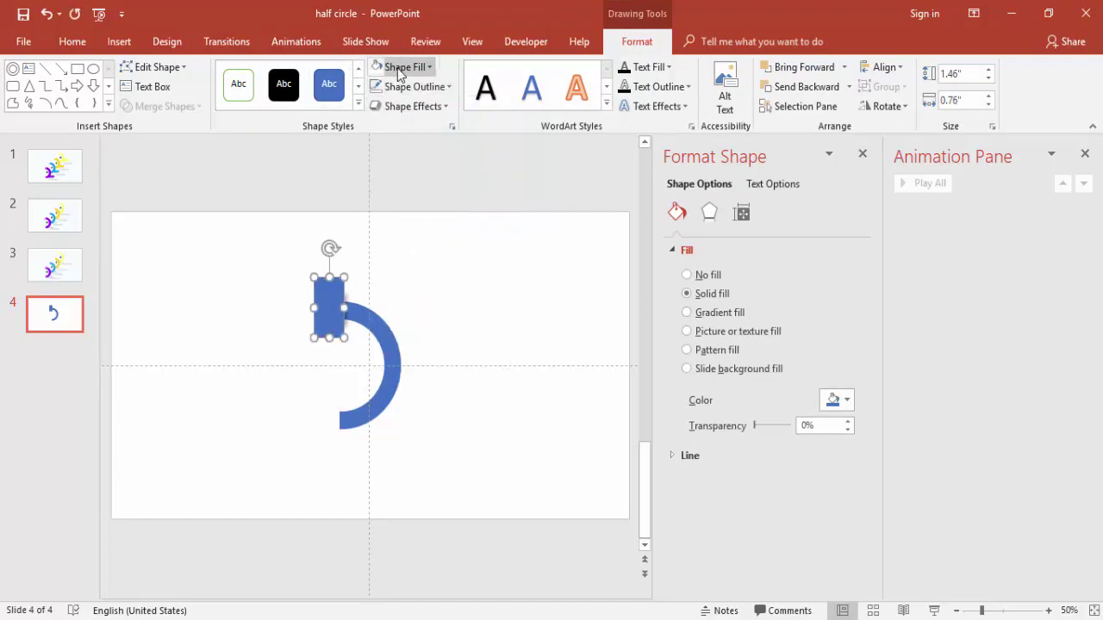
{"action": "left_click", "coordinate": [401, 67]}
{"action": "left_click", "coordinate": [376, 106]}
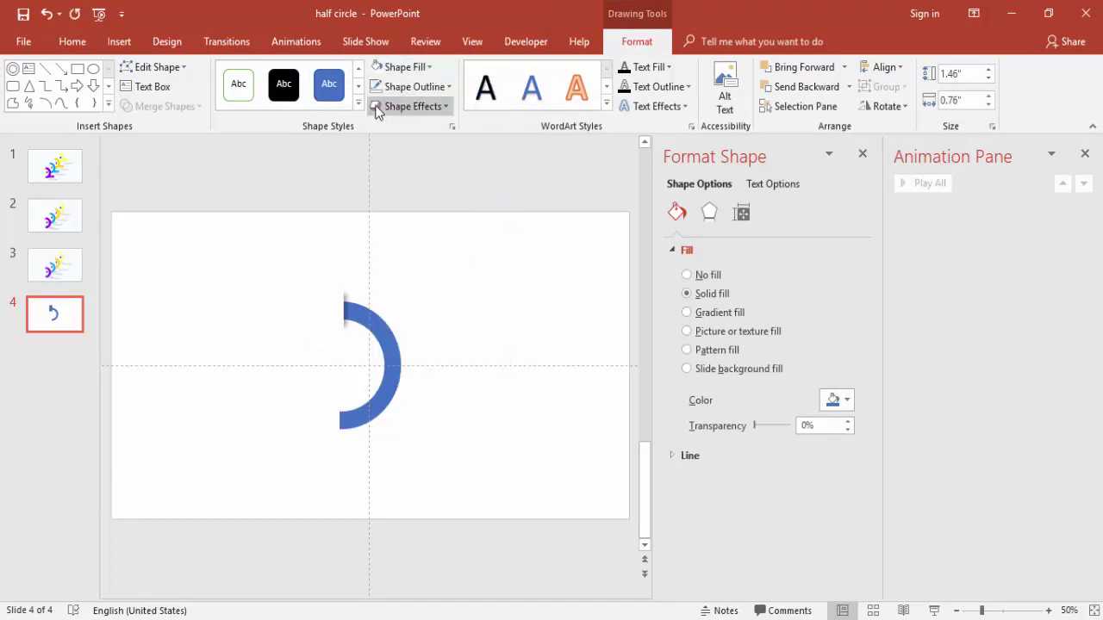
{"action": "left_click", "coordinate": [453, 281]}
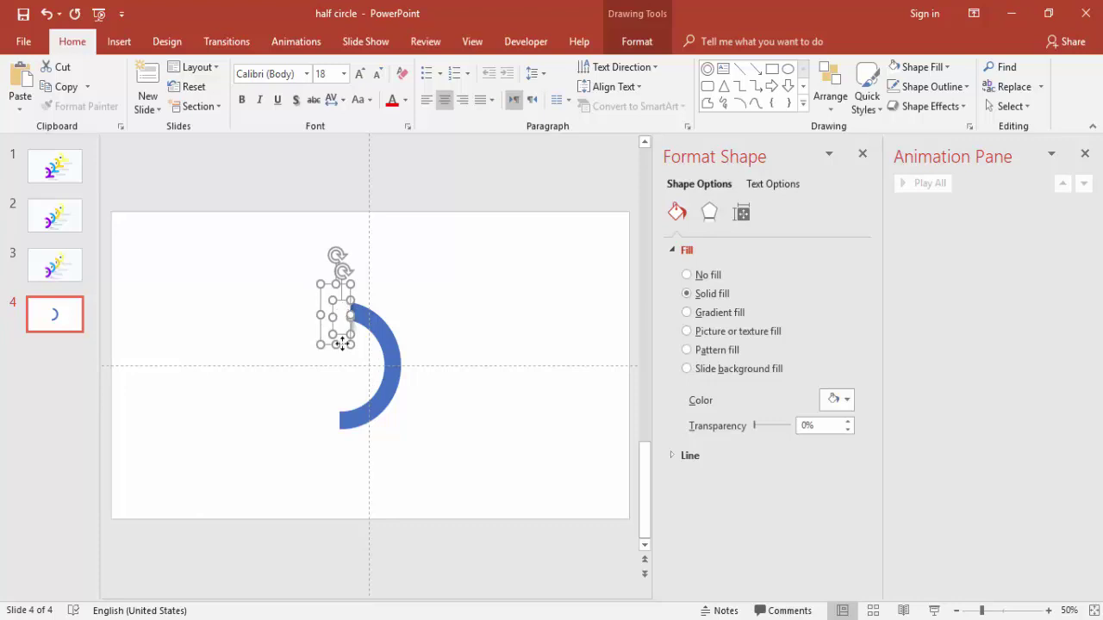
{"action": "left_click_drag", "start_coordinate": [345, 307], "coordinate": [331, 413]}
{"action": "left_click", "coordinate": [457, 427]}
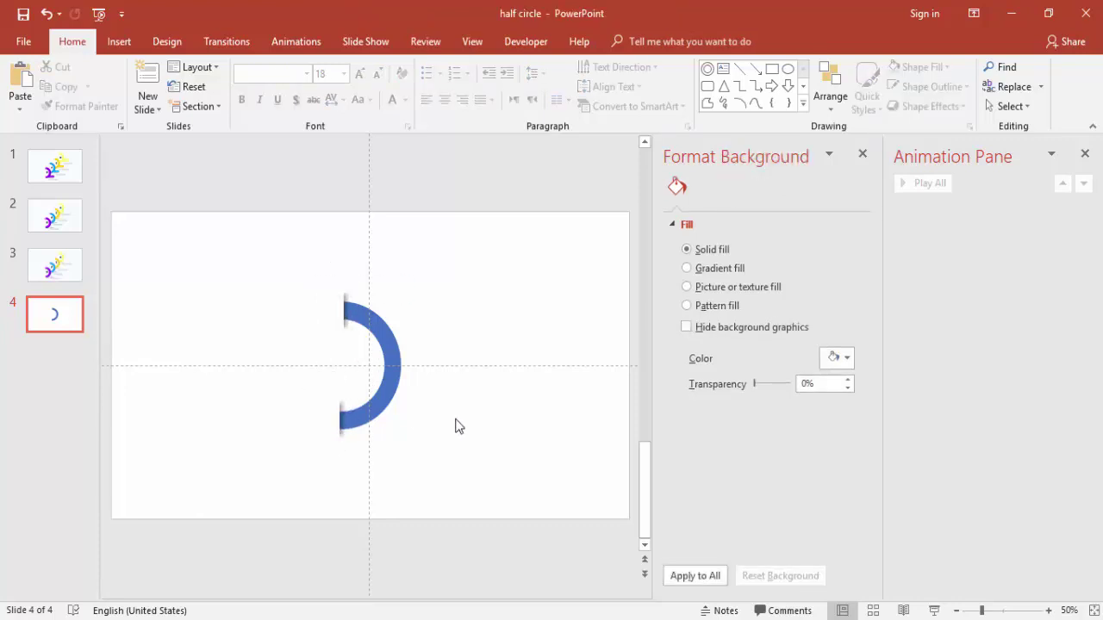
Copy the arc diagonally up-right into stepped, overlapping half-rings and delete the extra copy
{"action": "left_click", "coordinate": [391, 383]}
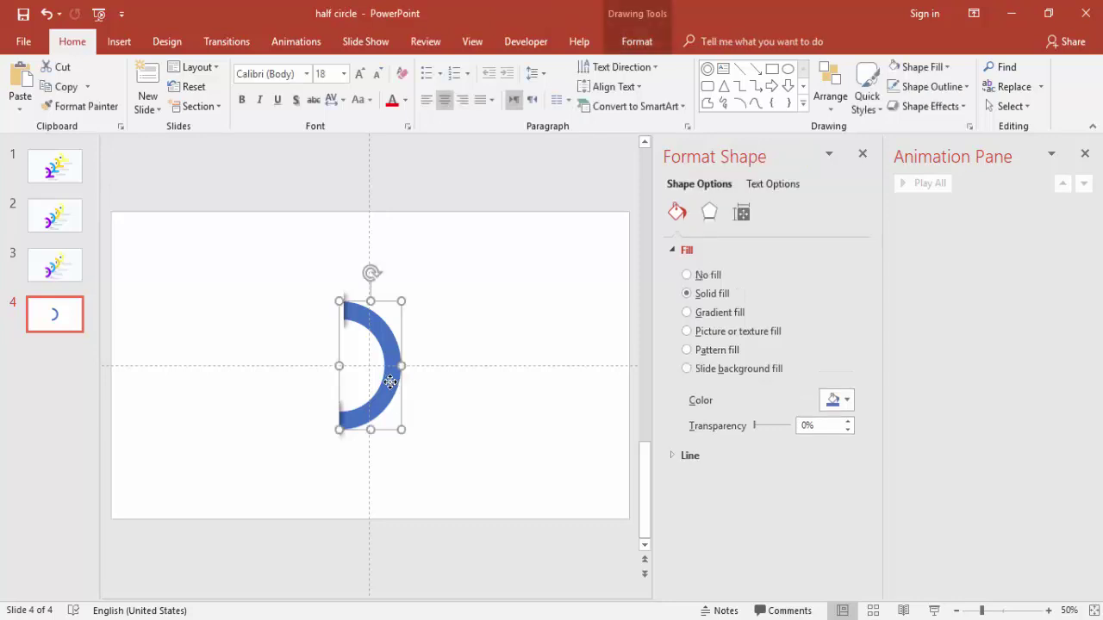
{"action": "key", "text": "ctrl+z"}
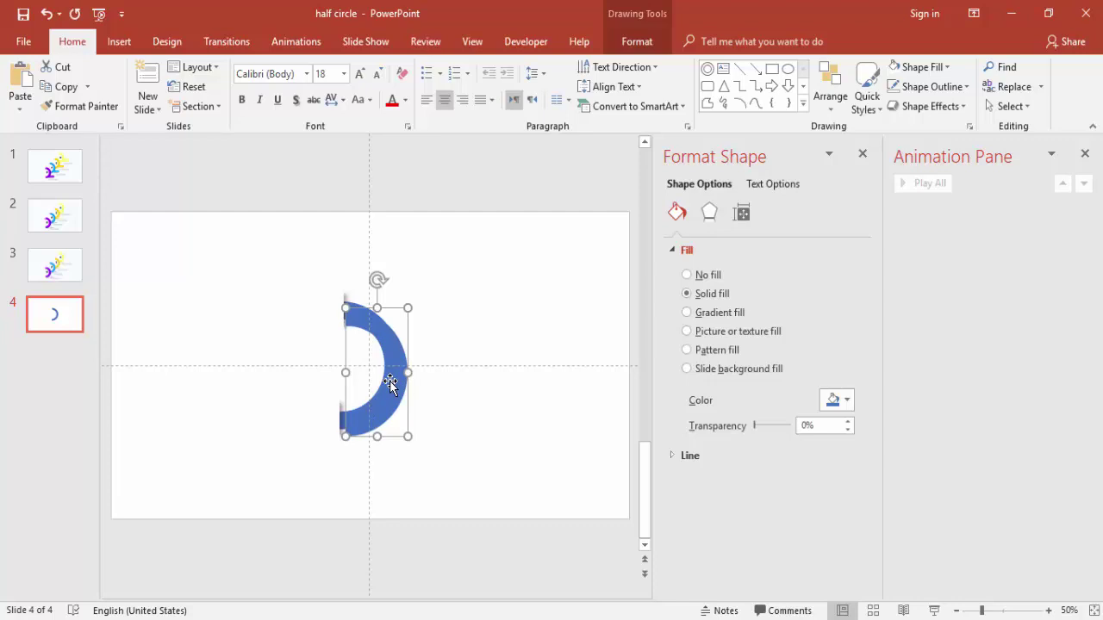
{"action": "left_click_drag", "start_coordinate": [398, 394], "coordinate": [448, 330]}
{"action": "left_click", "coordinate": [539, 477]}
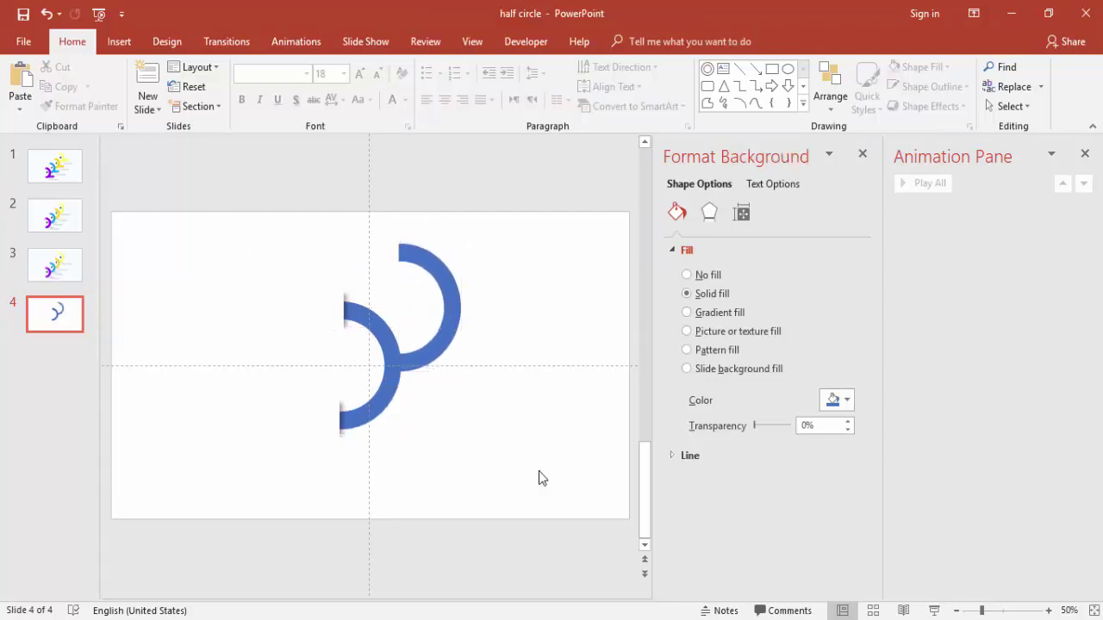
{"action": "left_click_drag", "start_coordinate": [610, 515], "coordinate": [229, 213]}
{"action": "left_click_drag", "start_coordinate": [451, 294], "coordinate": [421, 331]}
{"action": "left_click", "coordinate": [401, 354]}
{"action": "left_click", "coordinate": [358, 359]}
{"action": "key", "text": "ctrl+d"}
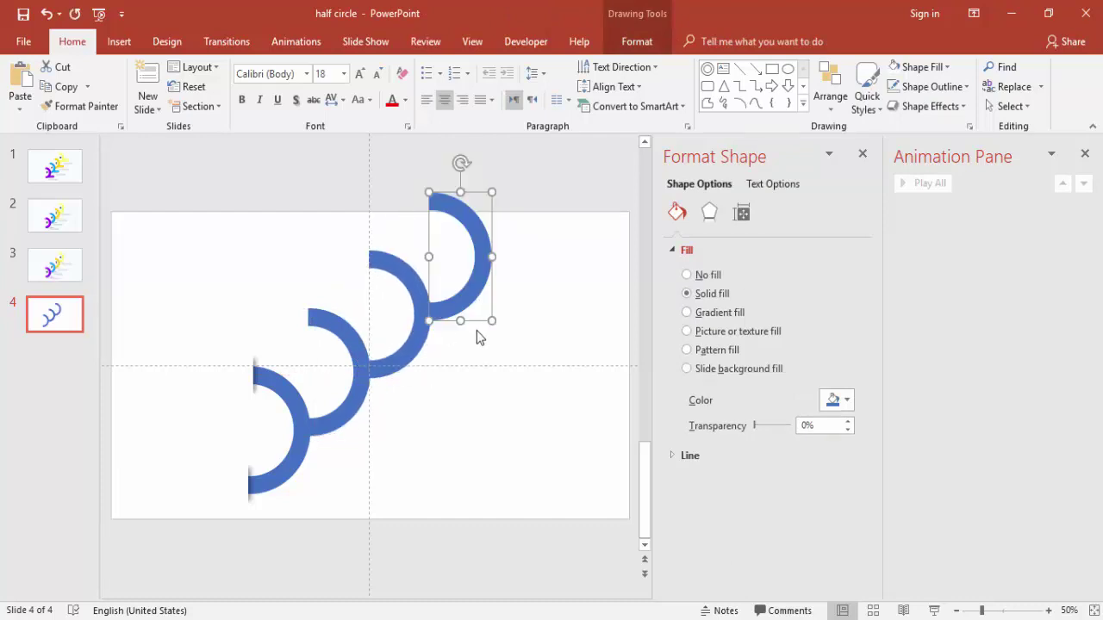
{"action": "left_click", "coordinate": [473, 287]}
{"action": "key", "text": "Delete"}
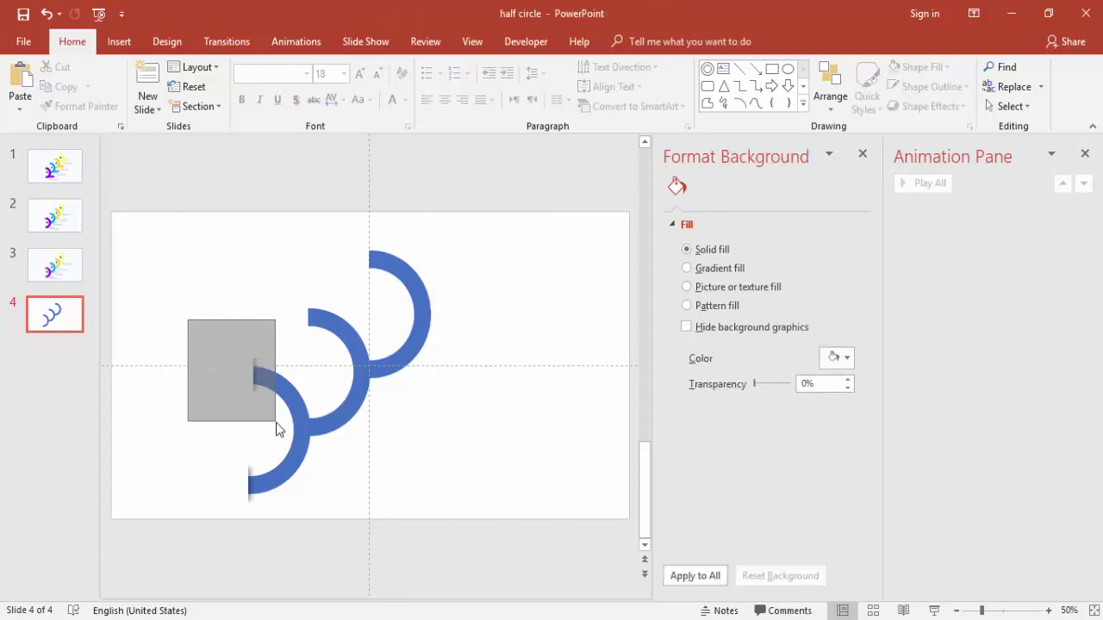
Reposition the two white strips onto an arc's end
{"action": "left_click_drag", "start_coordinate": [275, 422], "coordinate": [297, 330]}
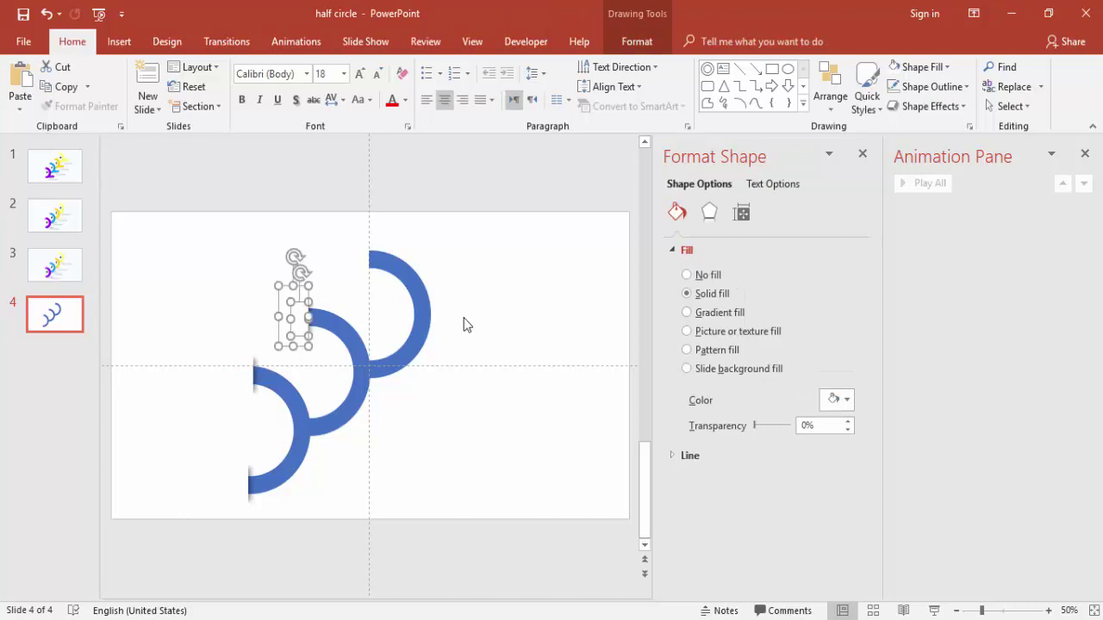
{"action": "key", "text": "ctrl+z"}
{"action": "left_click_drag", "start_coordinate": [354, 275], "coordinate": [358, 275]}
{"action": "left_click", "coordinate": [508, 310]}
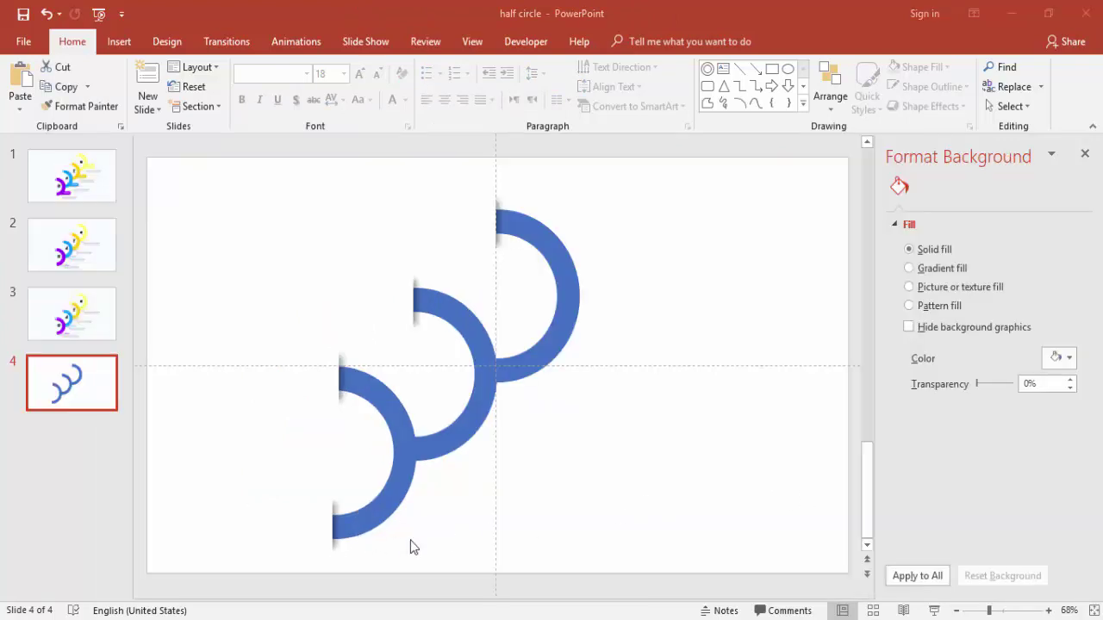
Draw a small outline-free rectangle beside the arcs
{"action": "left_click", "coordinate": [118, 41]}
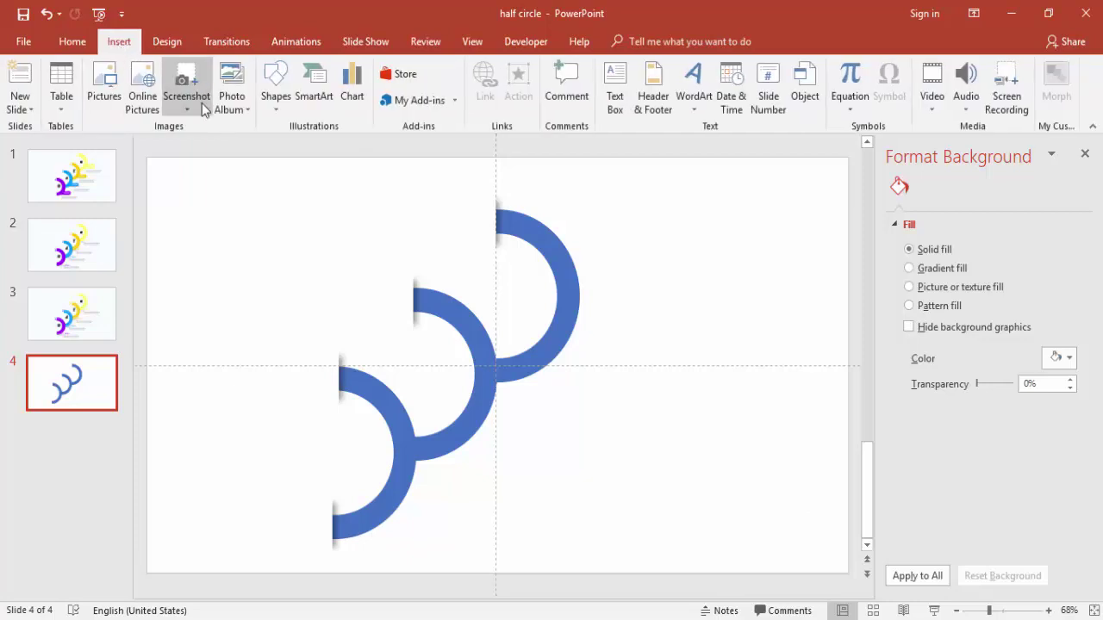
{"action": "left_click", "coordinate": [274, 95]}
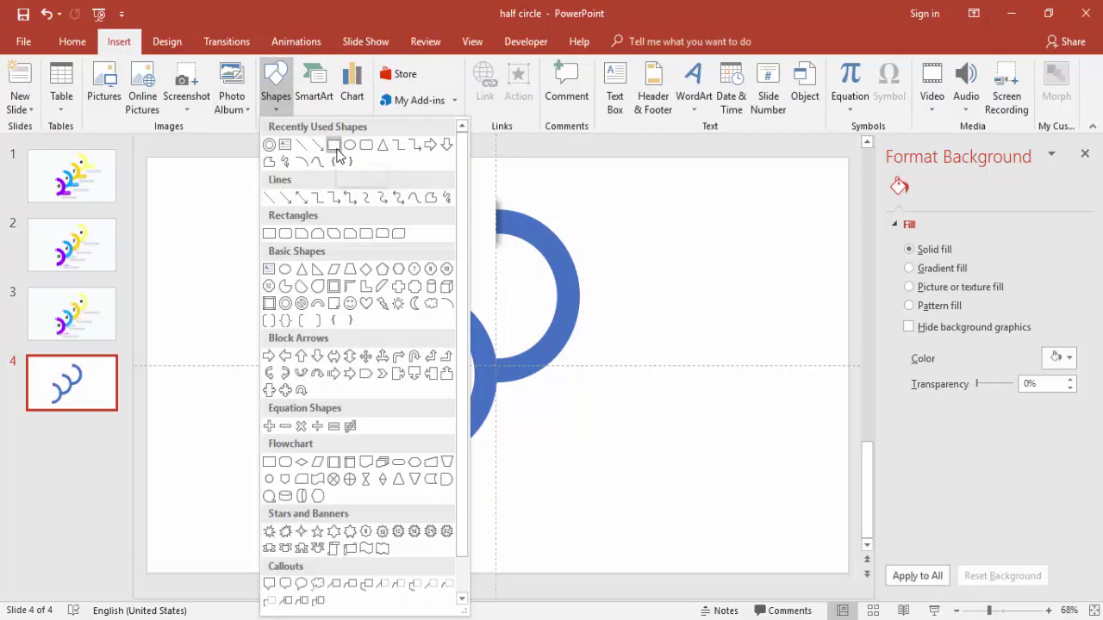
{"action": "left_click", "coordinate": [335, 147]}
{"action": "left_click_drag", "start_coordinate": [545, 390], "coordinate": [567, 454]}
{"action": "left_click", "coordinate": [415, 87]}
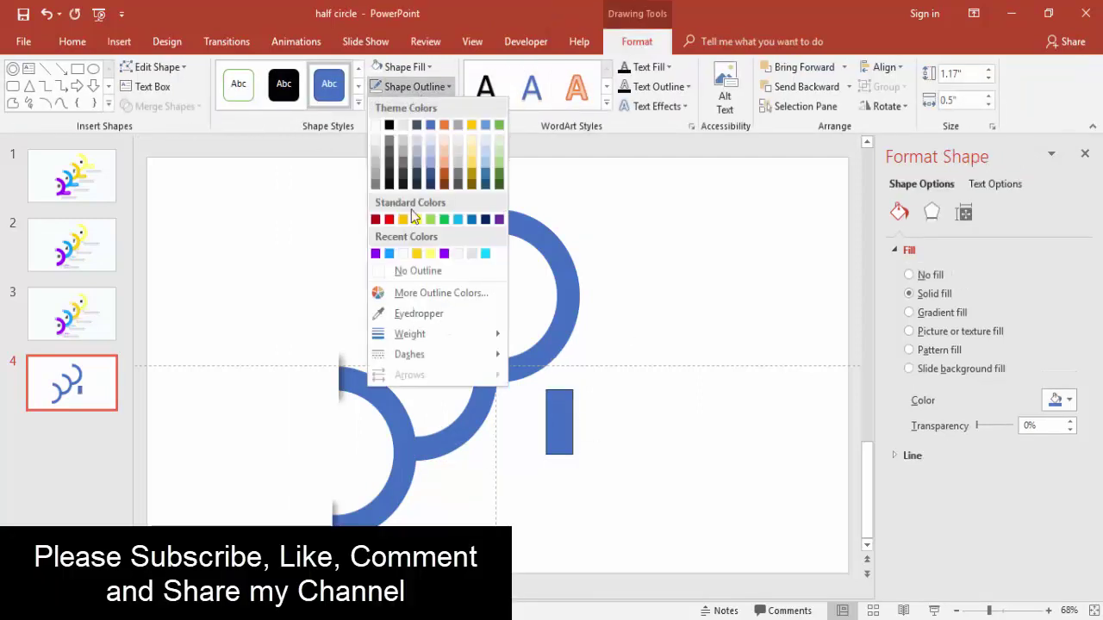
{"action": "left_click", "coordinate": [418, 270]}
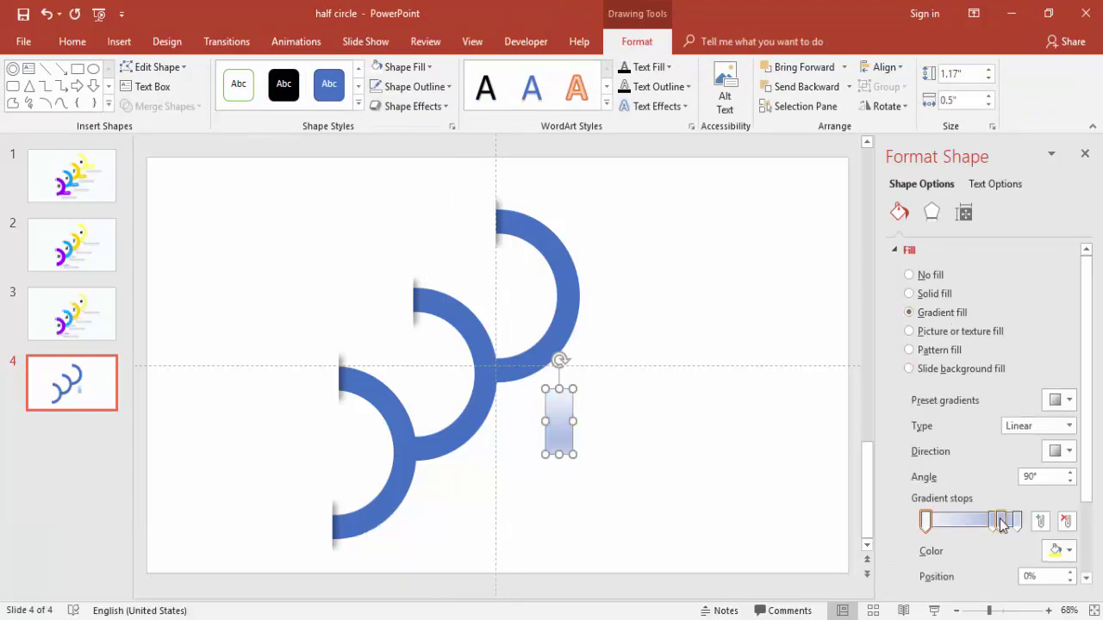
Give the rectangle a two-stop white-to-grey gradient and rotate it nearly horizontal
{"action": "left_click", "coordinate": [999, 520]}
{"action": "left_click", "coordinate": [1066, 521]}
{"action": "left_click", "coordinate": [990, 520]}
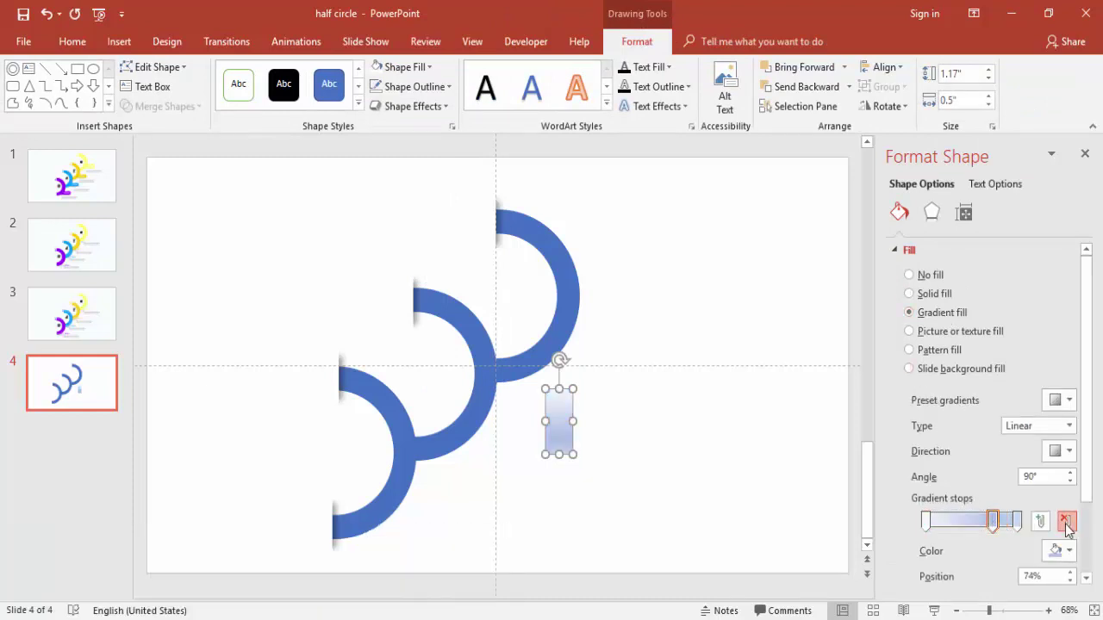
{"action": "left_click", "coordinate": [1065, 521]}
{"action": "left_click", "coordinate": [927, 522]}
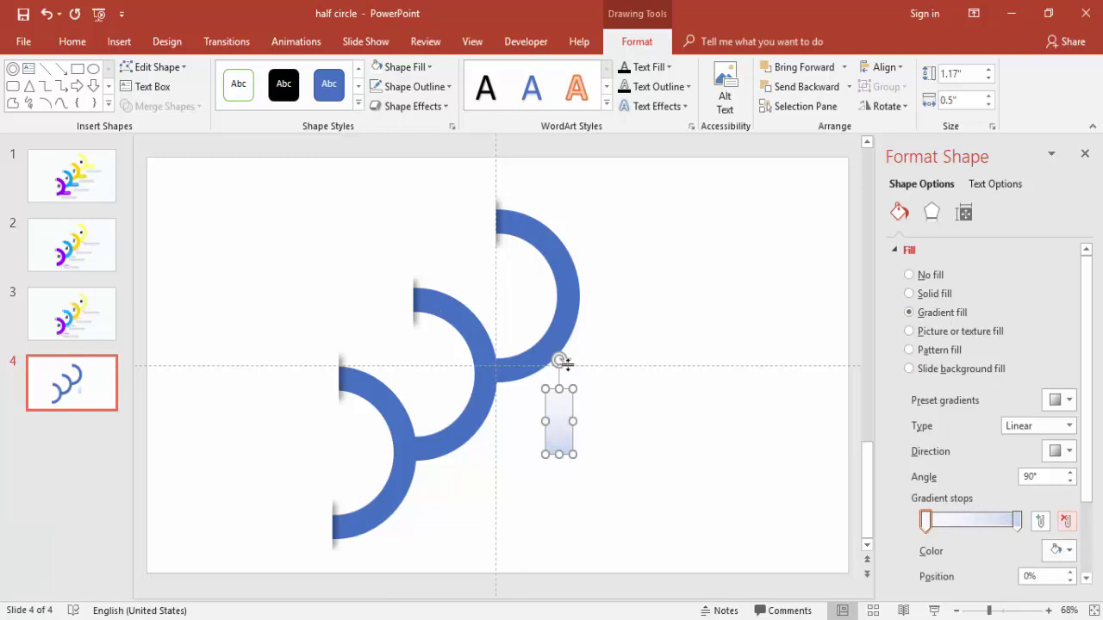
{"action": "left_click_drag", "start_coordinate": [561, 359], "coordinate": [377, 536]}
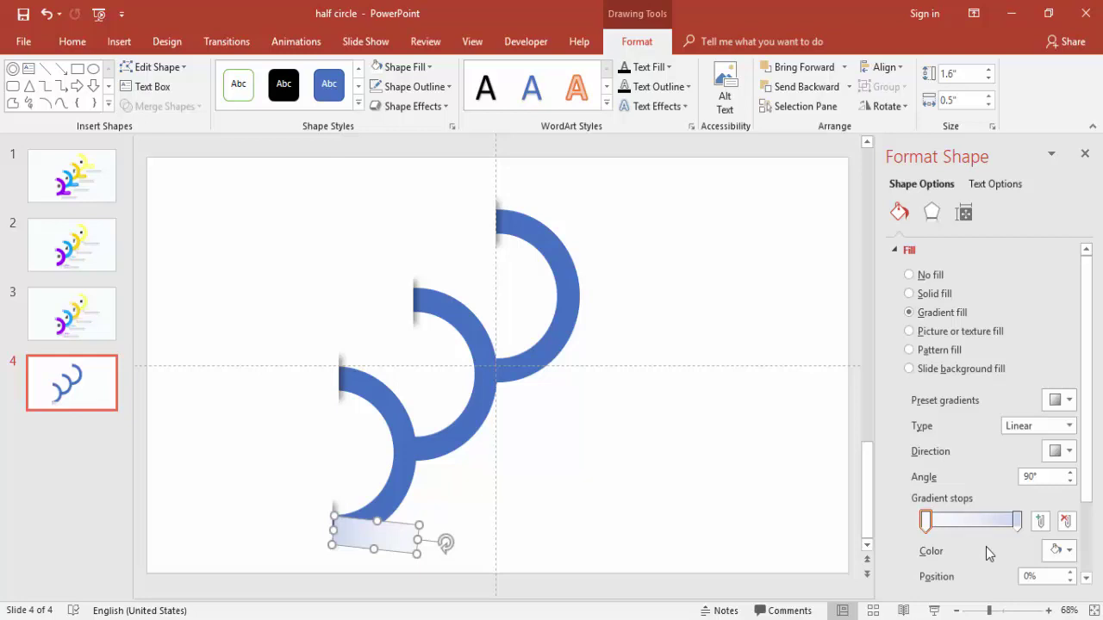
{"action": "left_click", "coordinate": [1018, 521]}
{"action": "left_click", "coordinate": [1060, 550]}
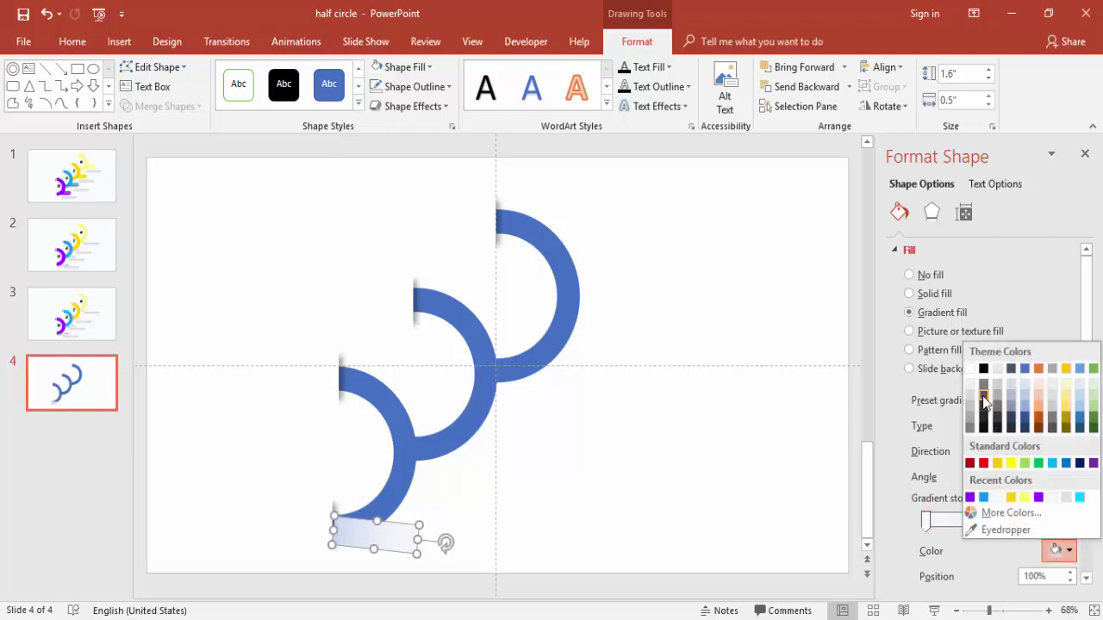
{"action": "left_click", "coordinate": [983, 389]}
{"action": "left_click", "coordinate": [926, 521]}
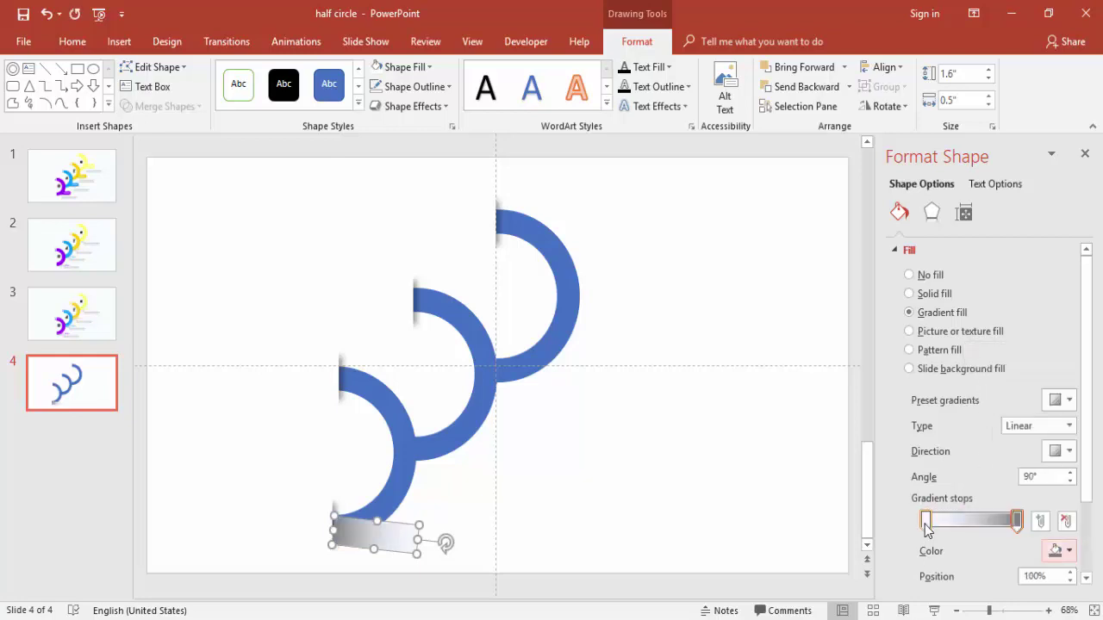
{"action": "left_click", "coordinate": [1059, 550]}
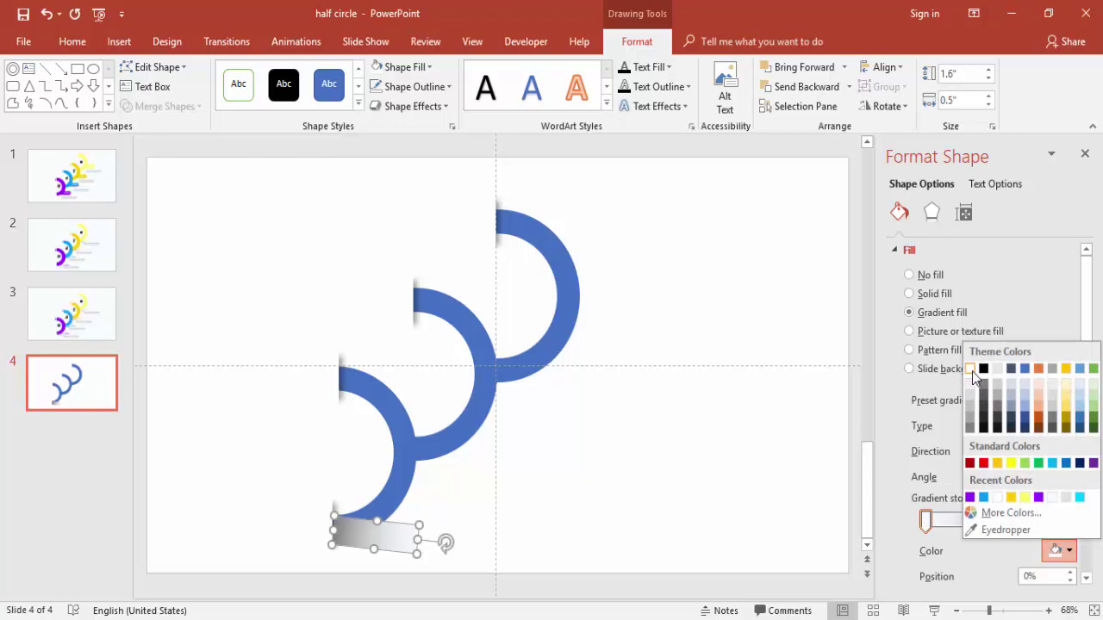
{"action": "left_click", "coordinate": [969, 384]}
Send the gradient strip behind the bottom arc's lower end and narrow it to 1.38 inches
{"action": "scroll", "coordinate": [1034, 430], "scroll_direction": "down", "scroll_amount": 3}
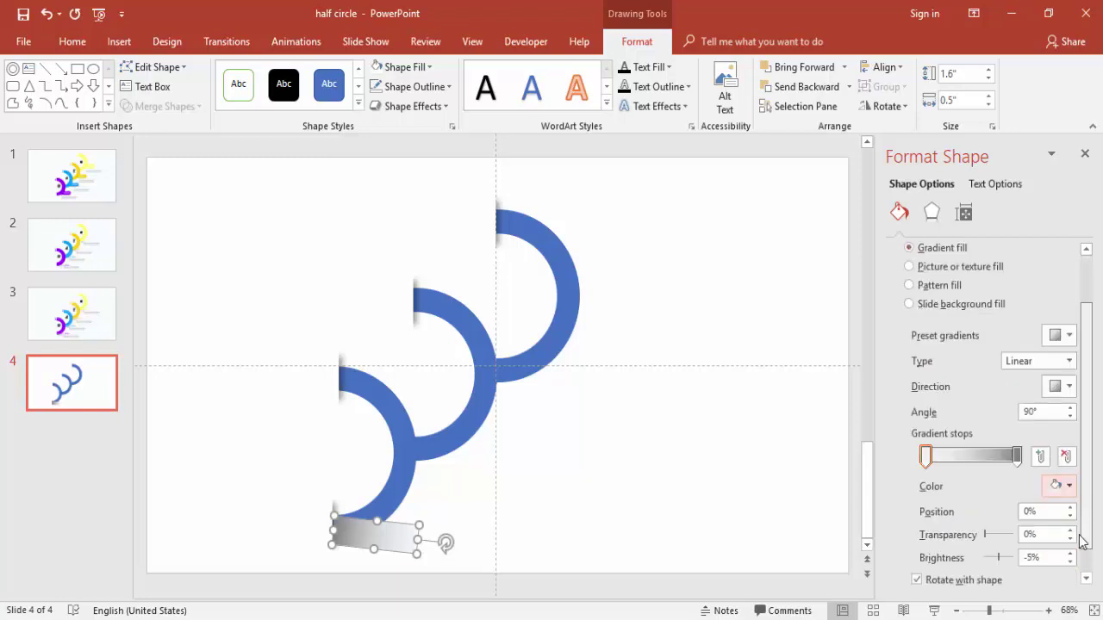
{"action": "left_click_drag", "start_coordinate": [987, 508], "coordinate": [998, 510]}
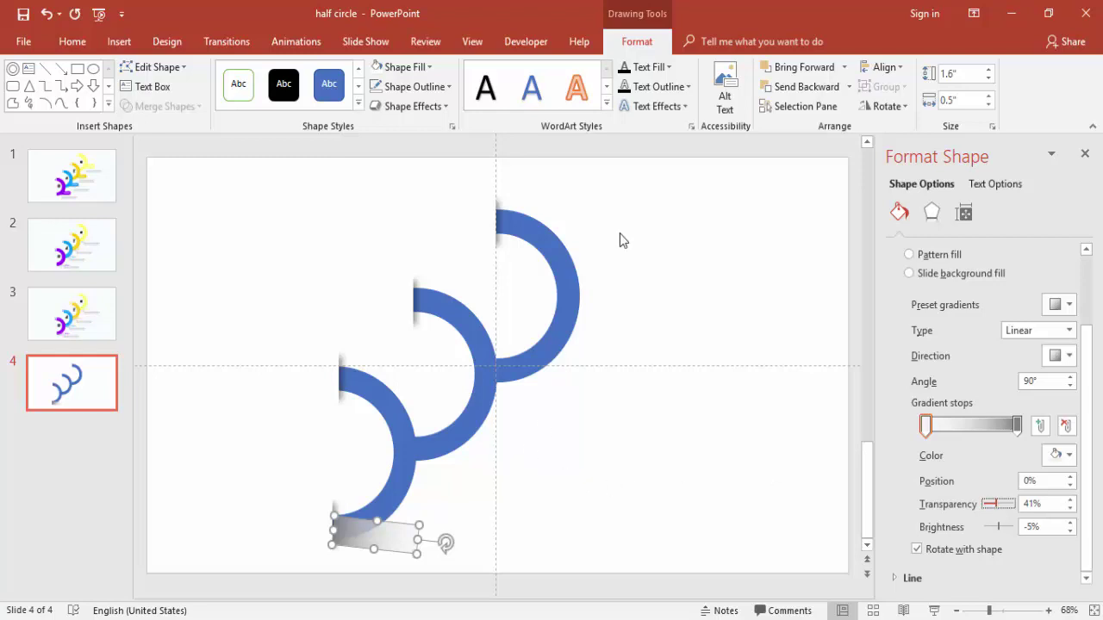
{"action": "left_click", "coordinate": [849, 87]}
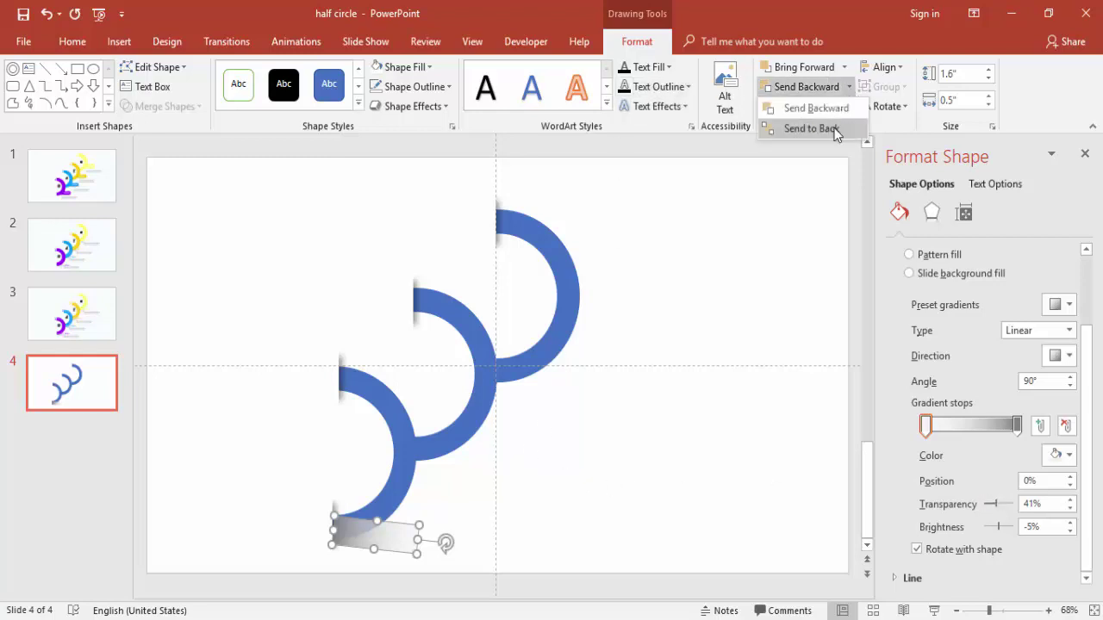
{"action": "left_click", "coordinate": [836, 131]}
{"action": "left_click", "coordinate": [428, 524]}
{"action": "left_click", "coordinate": [387, 529]}
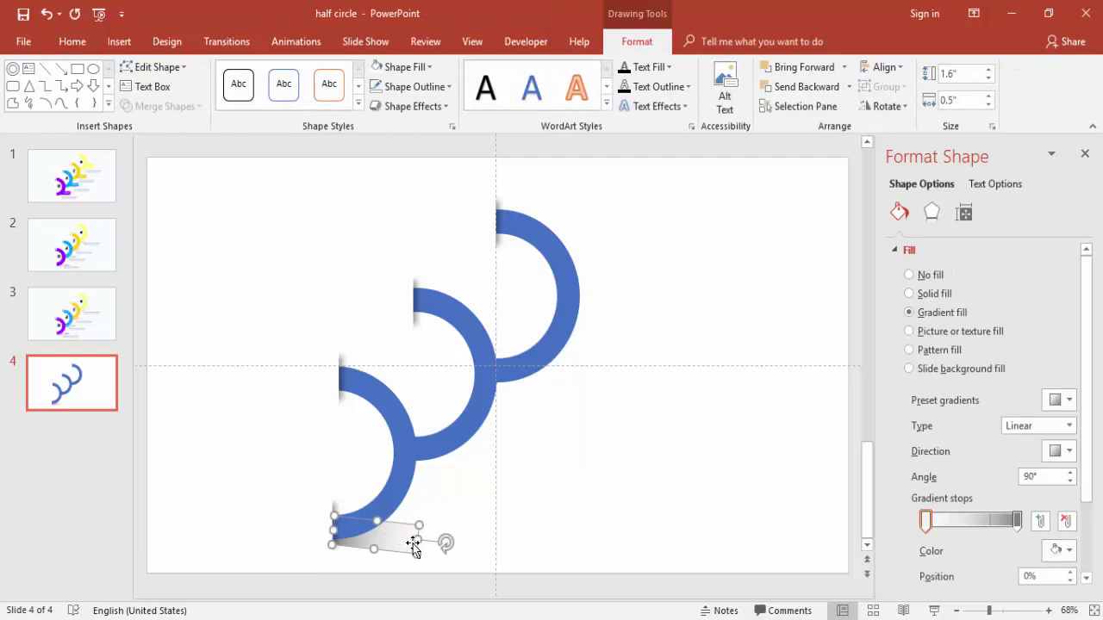
{"action": "left_click_drag", "start_coordinate": [414, 540], "coordinate": [467, 459]}
Send the gradient strip backward behind the middle arc's end and duplicate it for the top arc
{"action": "left_click", "coordinate": [511, 542]}
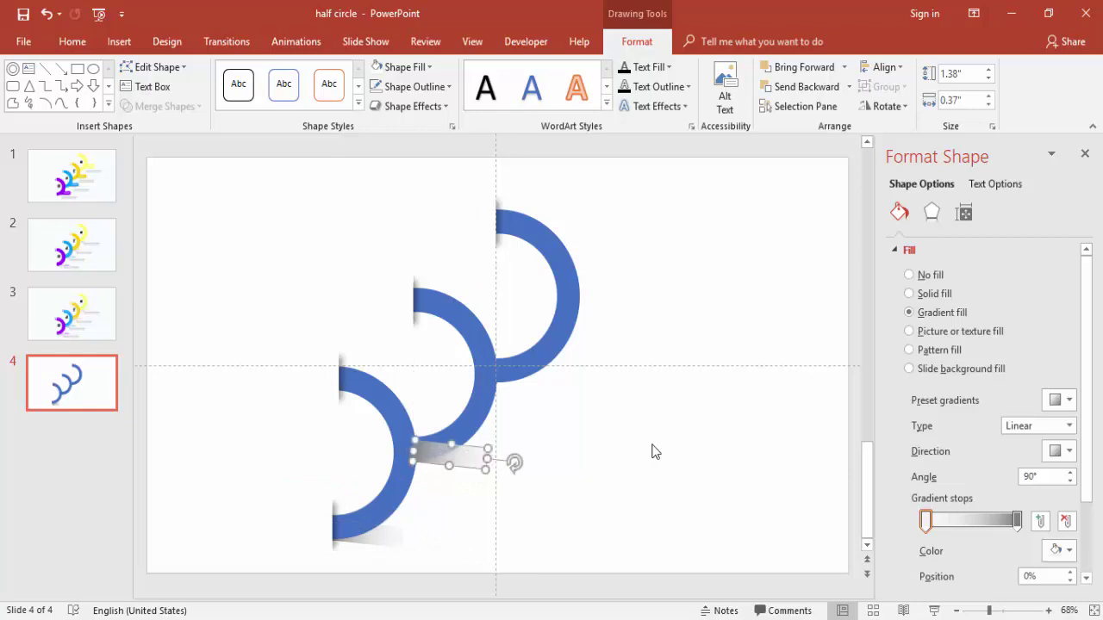
{"action": "left_click", "coordinate": [848, 86]}
{"action": "left_click", "coordinate": [848, 109]}
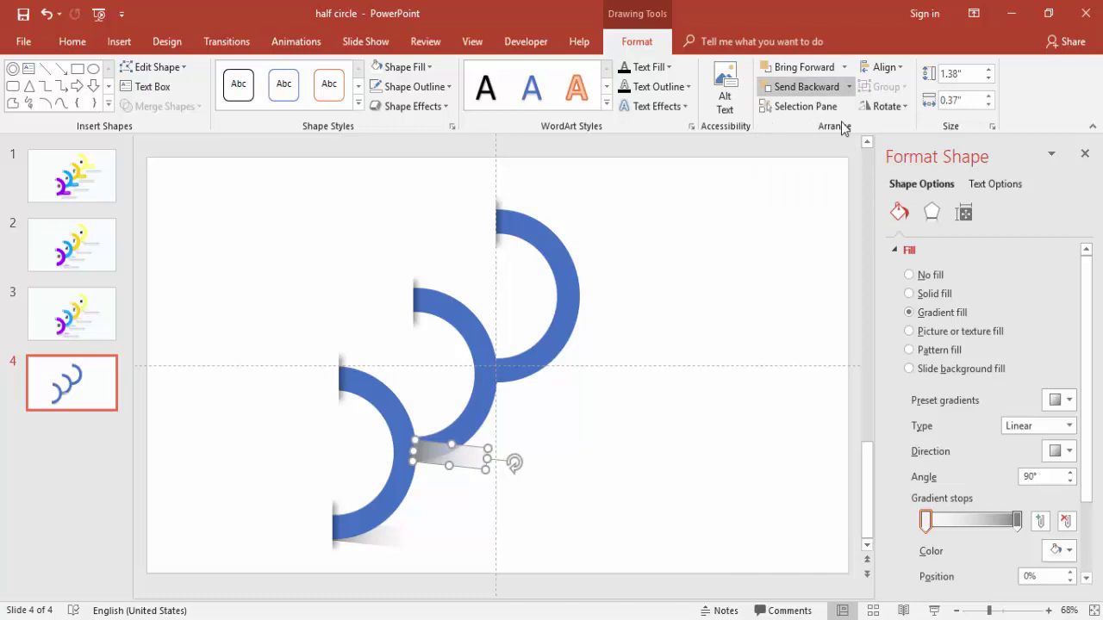
{"action": "key", "text": "ctrl+d"}
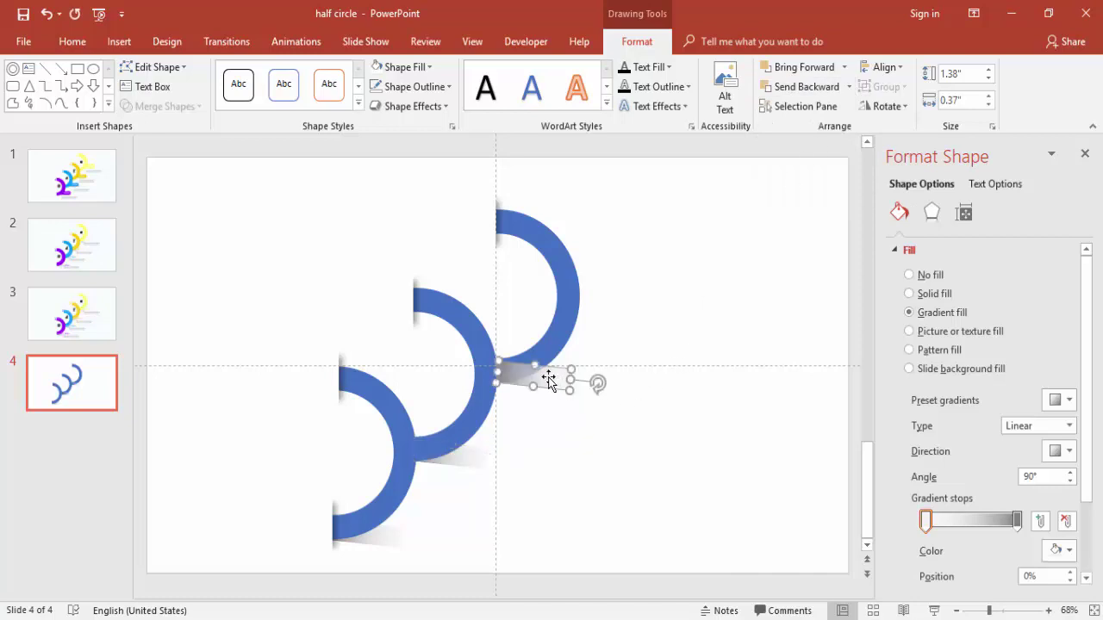
{"action": "left_click", "coordinate": [723, 306]}
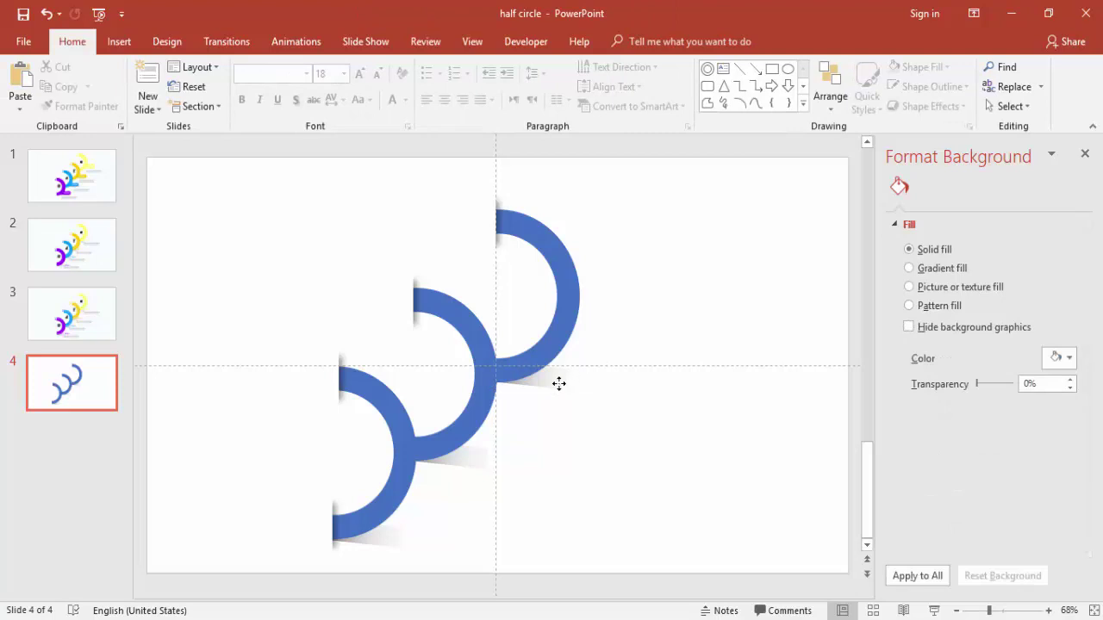
{"action": "left_click", "coordinate": [559, 383]}
{"action": "left_click", "coordinate": [583, 456]}
Copy the purple '1' label from slide 3 and place it at the bottom arc's top end
{"action": "left_click", "coordinate": [89, 318]}
{"action": "left_click", "coordinate": [363, 405]}
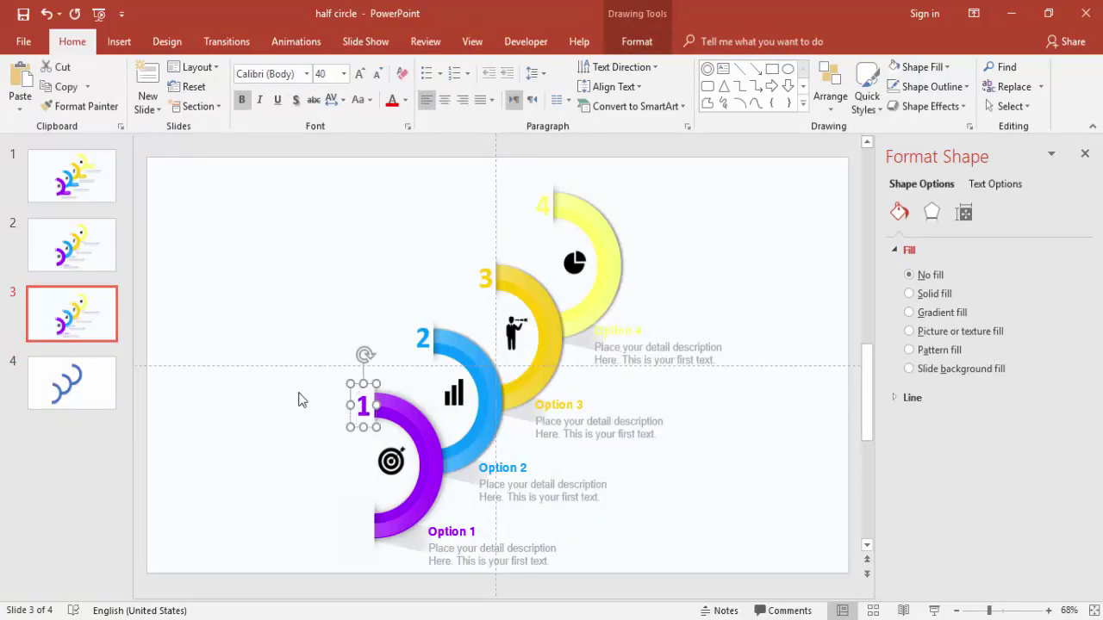
{"action": "key", "text": "ctrl+c"}
{"action": "left_click", "coordinate": [71, 382]}
{"action": "key", "text": "ctrl+v"}
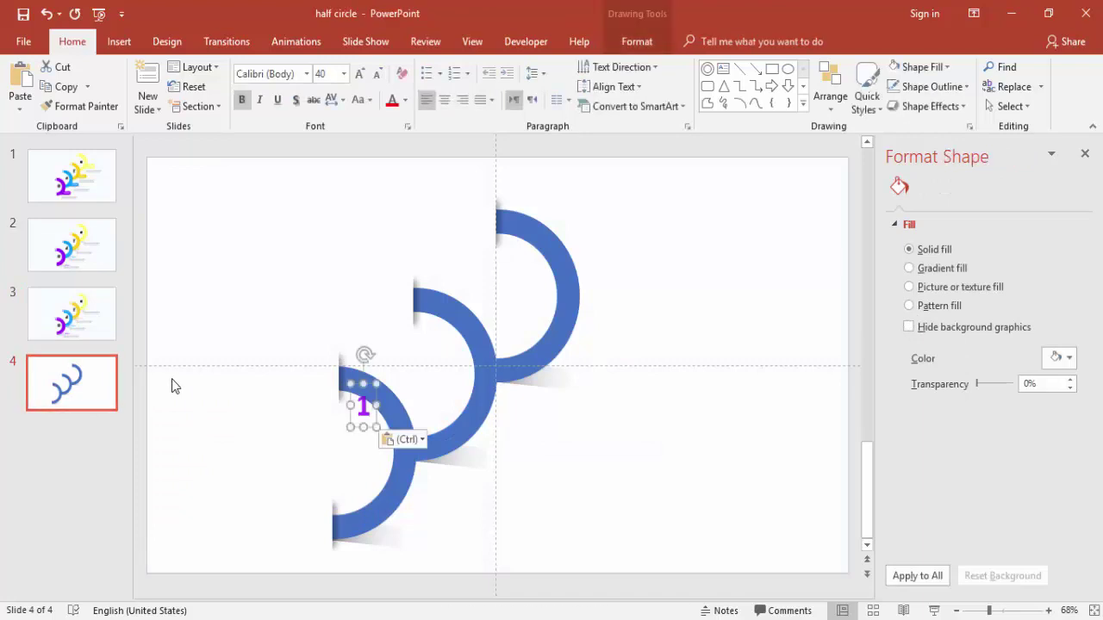
{"action": "left_click_drag", "start_coordinate": [376, 400], "coordinate": [408, 301]}
Duplicate the label as '2' and '3' beside the middle and top arcs
{"action": "key", "text": "ctrl+d"}
{"action": "key", "text": "BackSpace"}
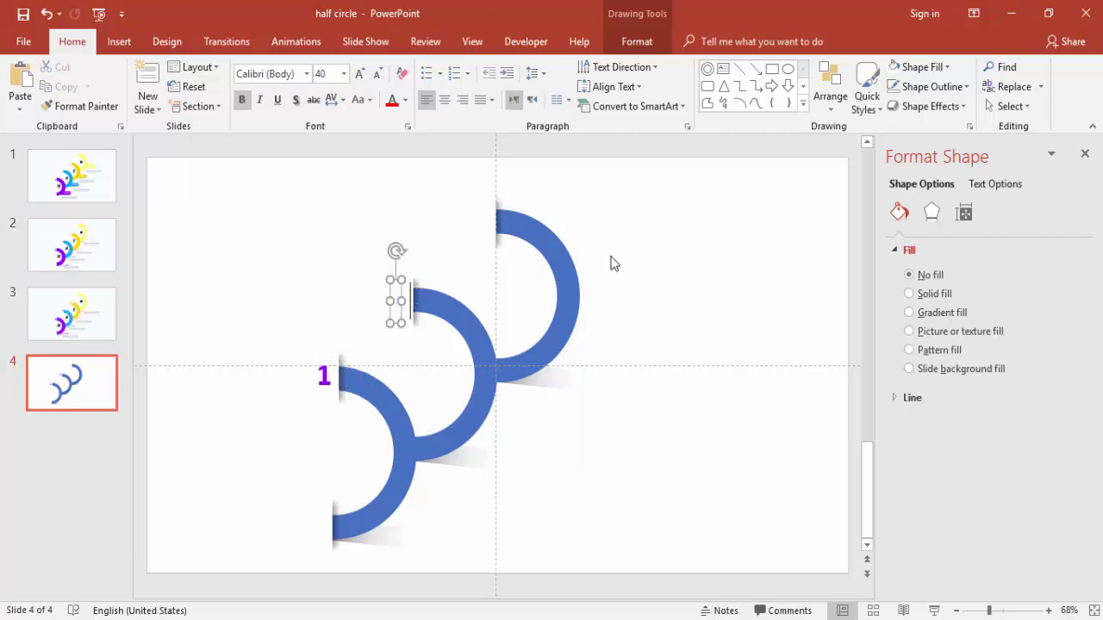
{"action": "type", "text": "2"}
{"action": "left_click_drag", "start_coordinate": [392, 293], "coordinate": [388, 290]}
{"action": "key", "text": "ctrl+v"}
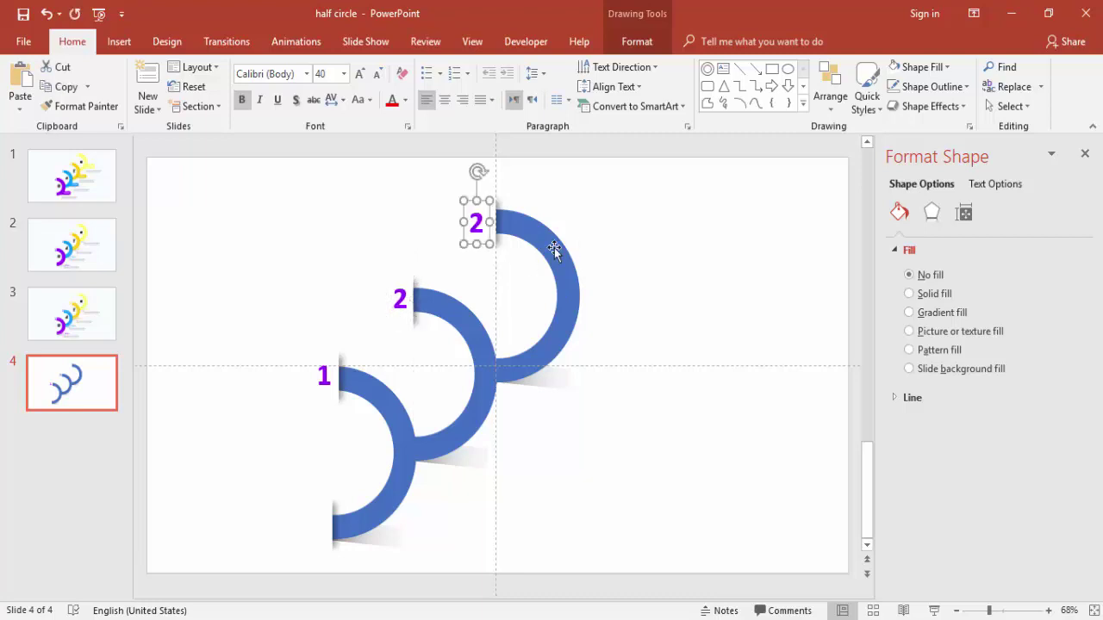
{"action": "double_click", "coordinate": [474, 226]}
{"action": "type", "text": "3"}
{"action": "left_click_drag", "start_coordinate": [489, 215], "coordinate": [502, 210]}
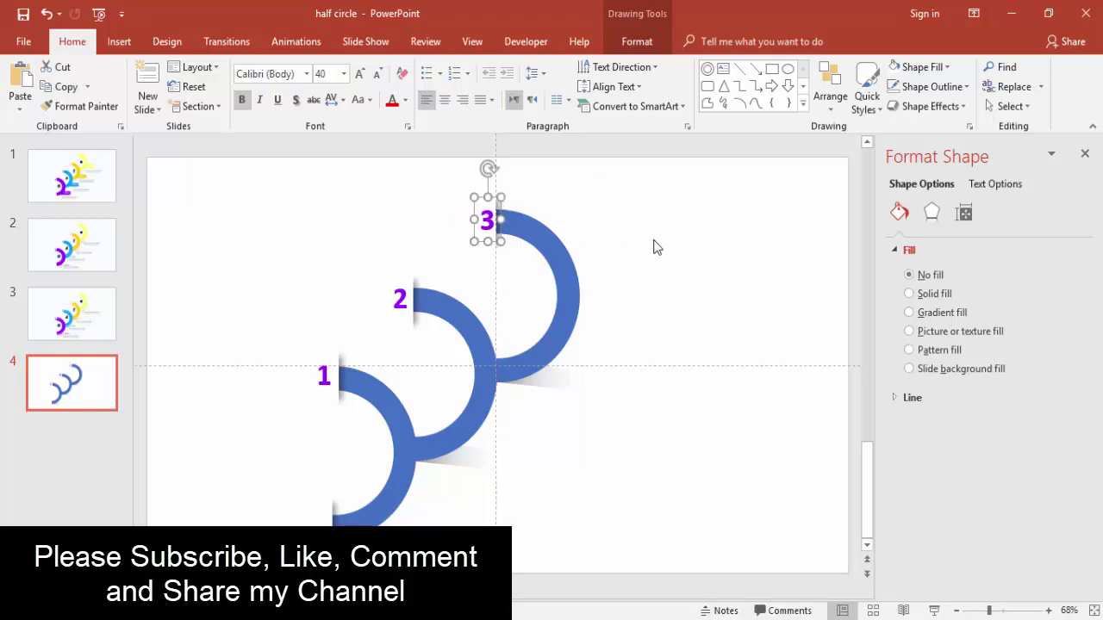
Fill the bottom, middle and top arcs purple, cyan and green using Shape Fill
{"action": "left_click", "coordinate": [374, 390]}
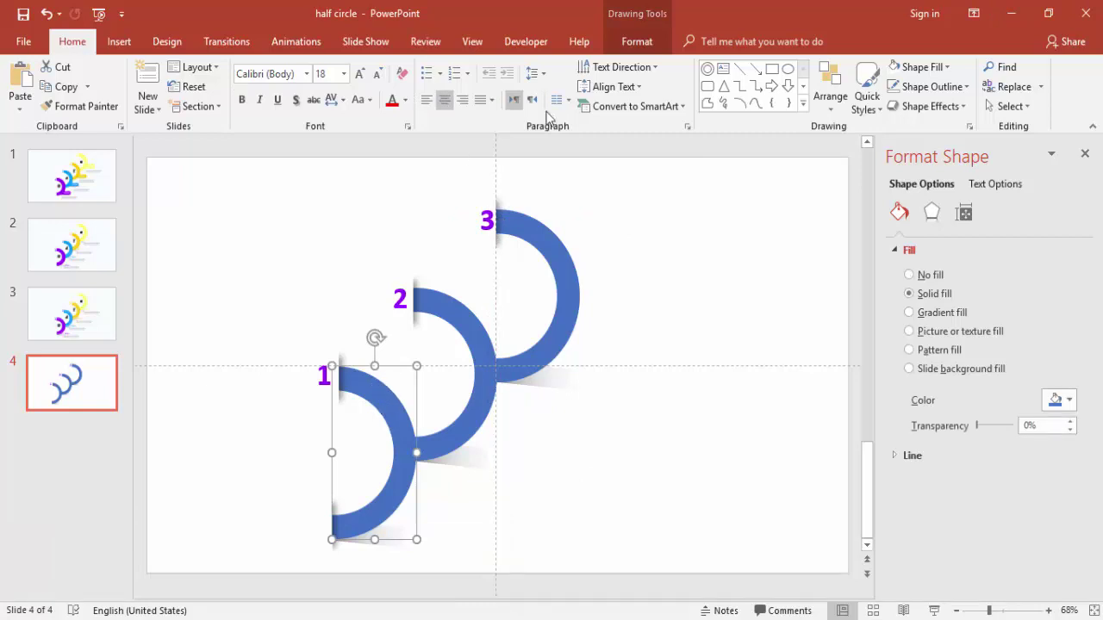
{"action": "left_click", "coordinate": [638, 42]}
{"action": "left_click", "coordinate": [417, 73]}
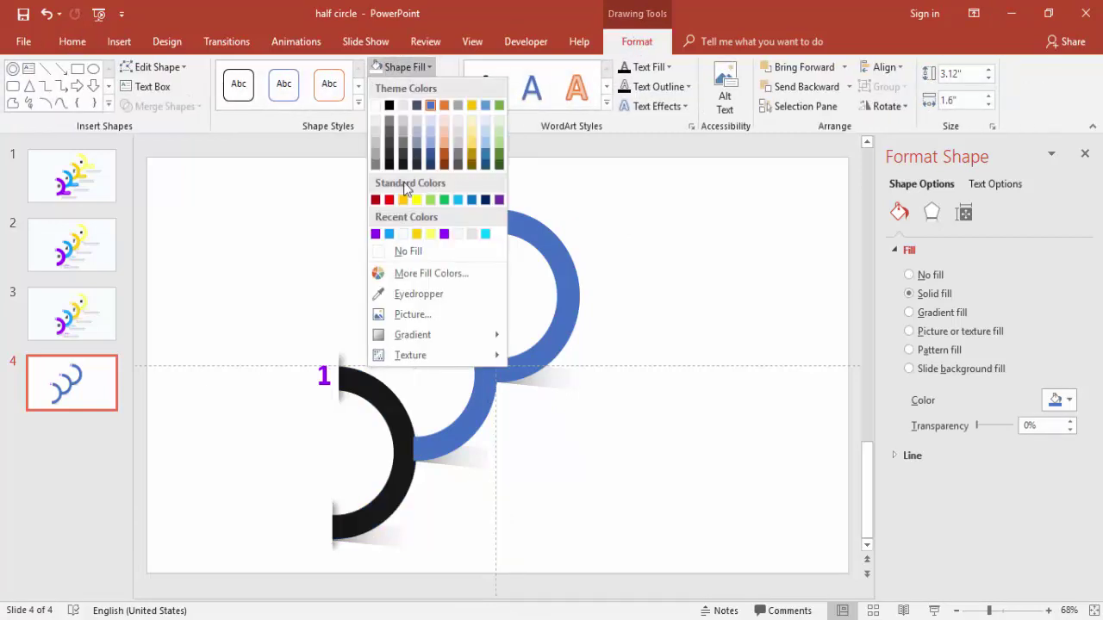
{"action": "left_click", "coordinate": [444, 233]}
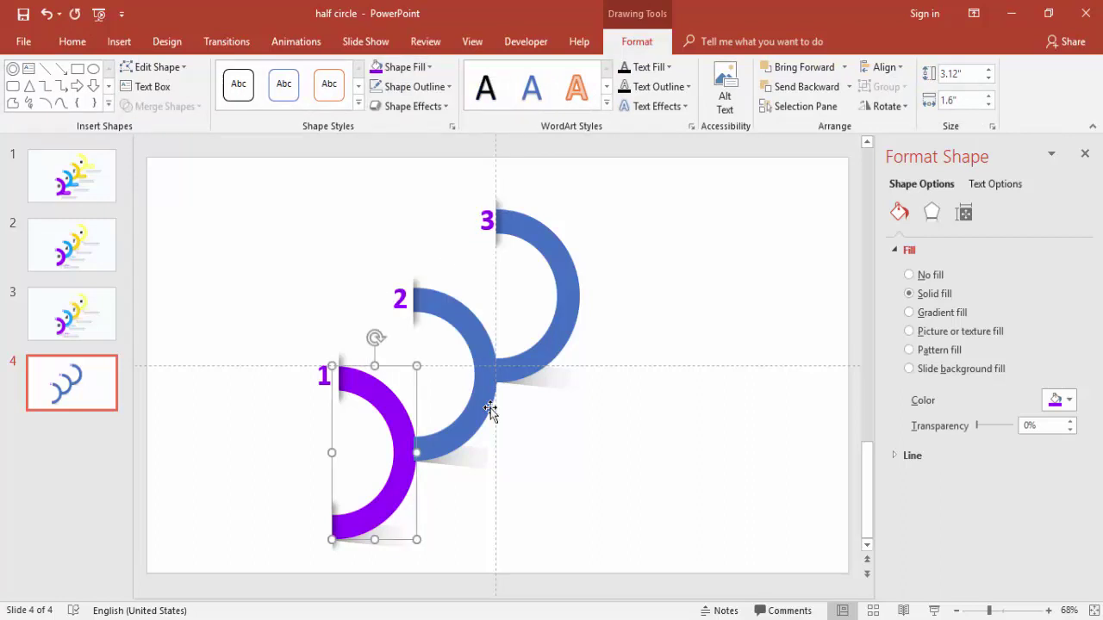
{"action": "left_click", "coordinate": [485, 401]}
{"action": "left_click", "coordinate": [407, 68]}
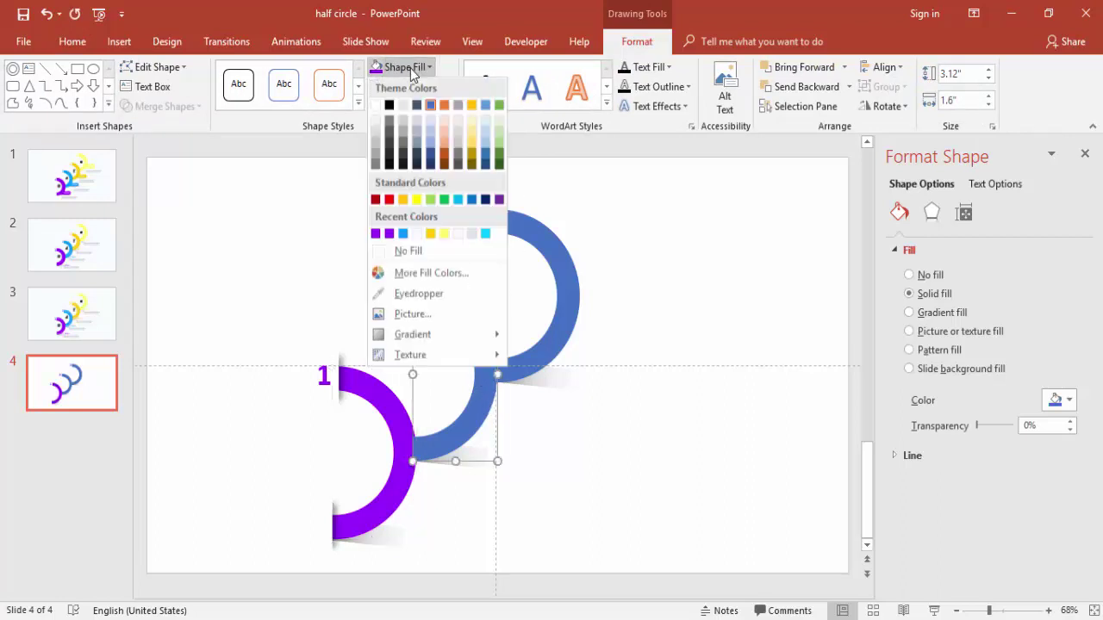
{"action": "left_click", "coordinate": [458, 200]}
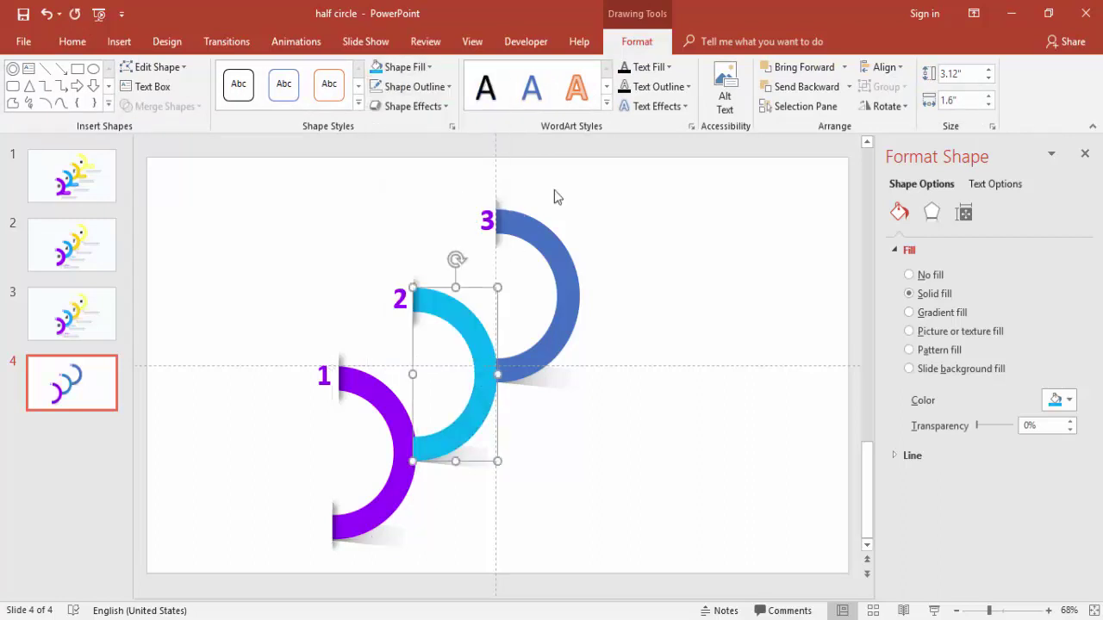
{"action": "left_click", "coordinate": [524, 226]}
{"action": "left_click", "coordinate": [405, 67]}
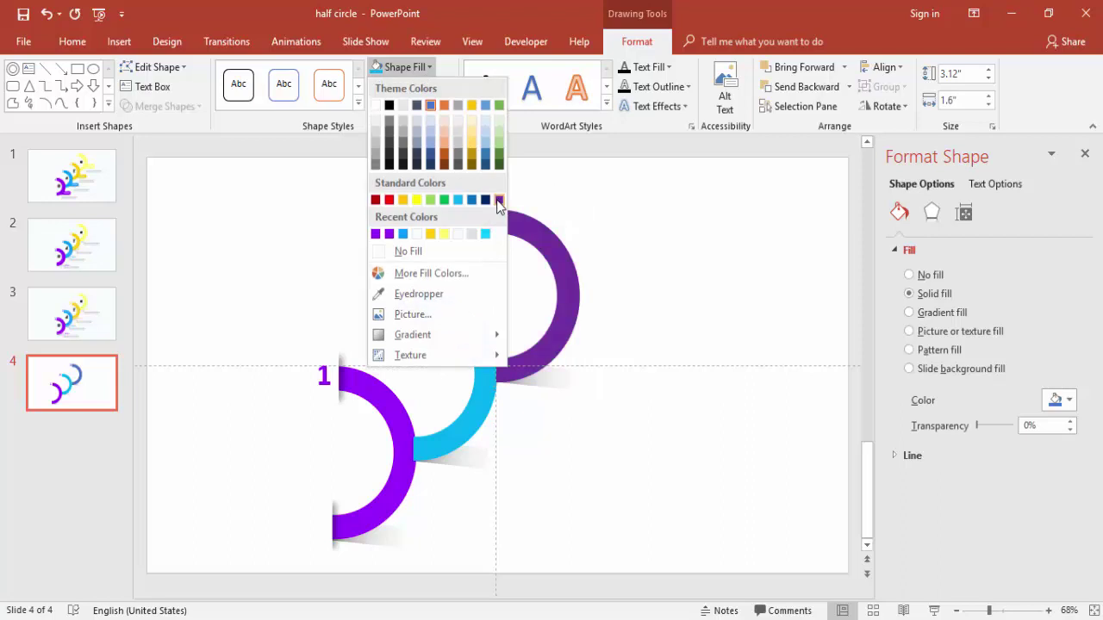
{"action": "left_click", "coordinate": [445, 200]}
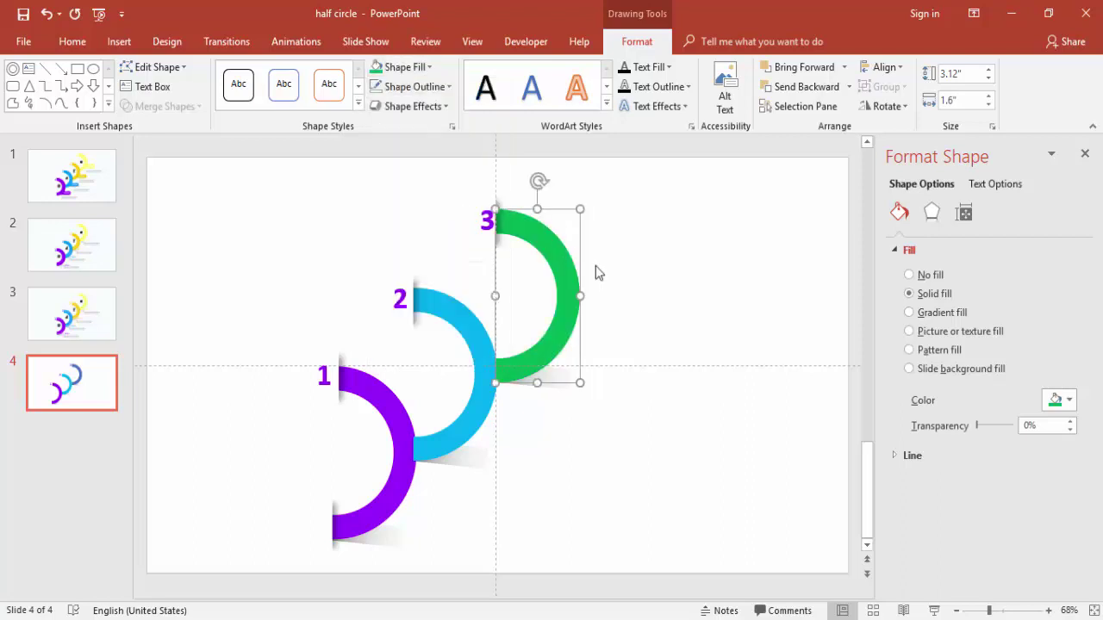
Send the cyan middle arc back two layers so it sits behind the purple arc
{"action": "left_click", "coordinate": [443, 450]}
{"action": "left_click", "coordinate": [446, 451]}
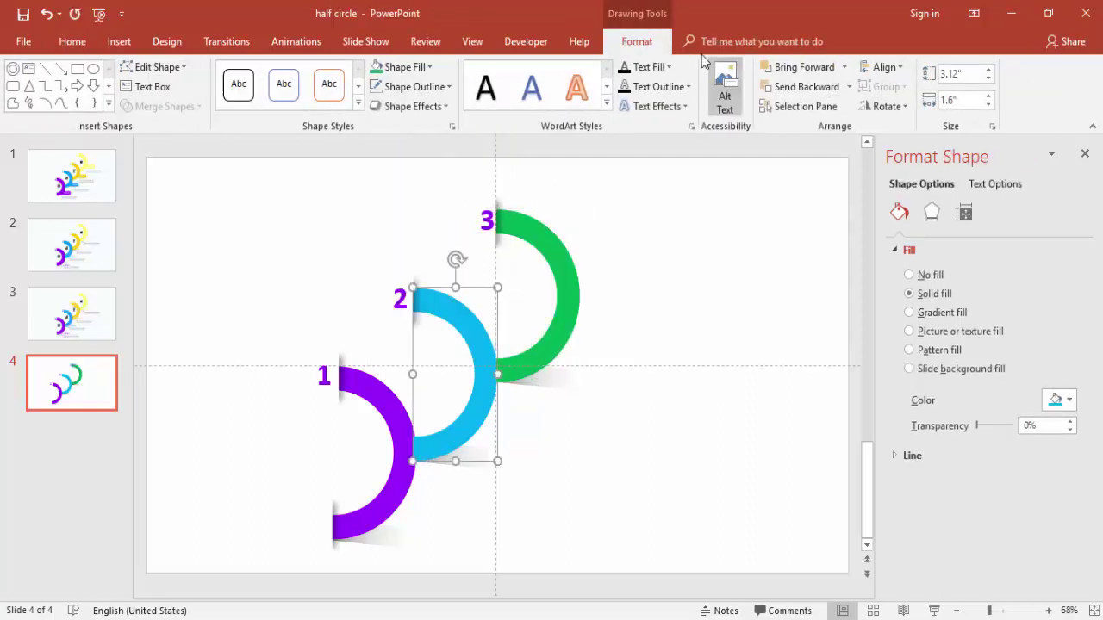
{"action": "left_click", "coordinate": [810, 89]}
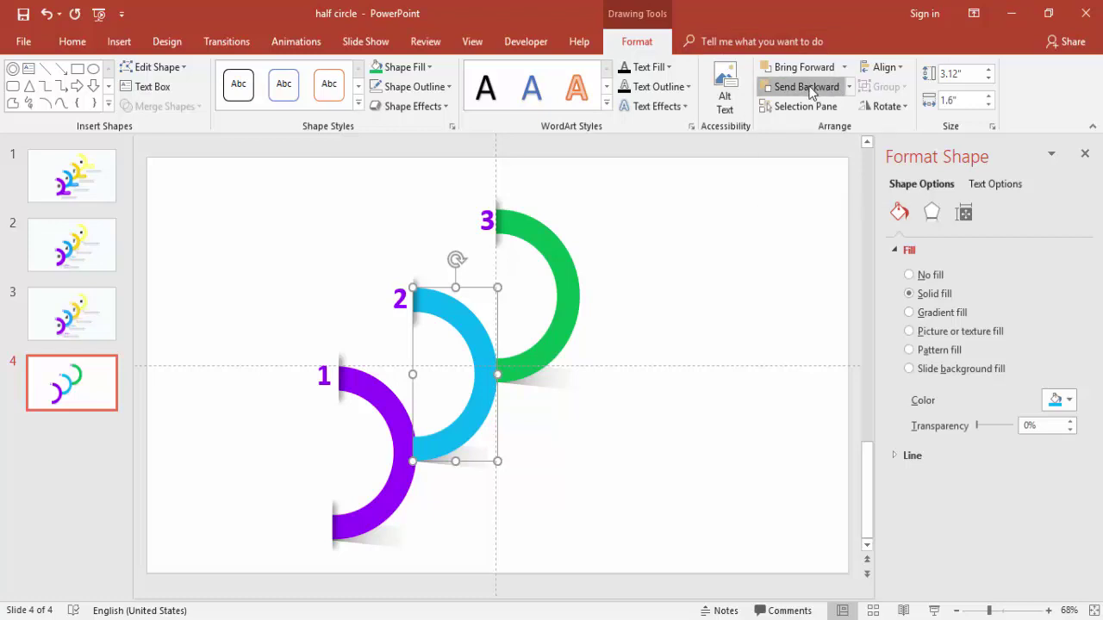
{"action": "left_click", "coordinate": [809, 89]}
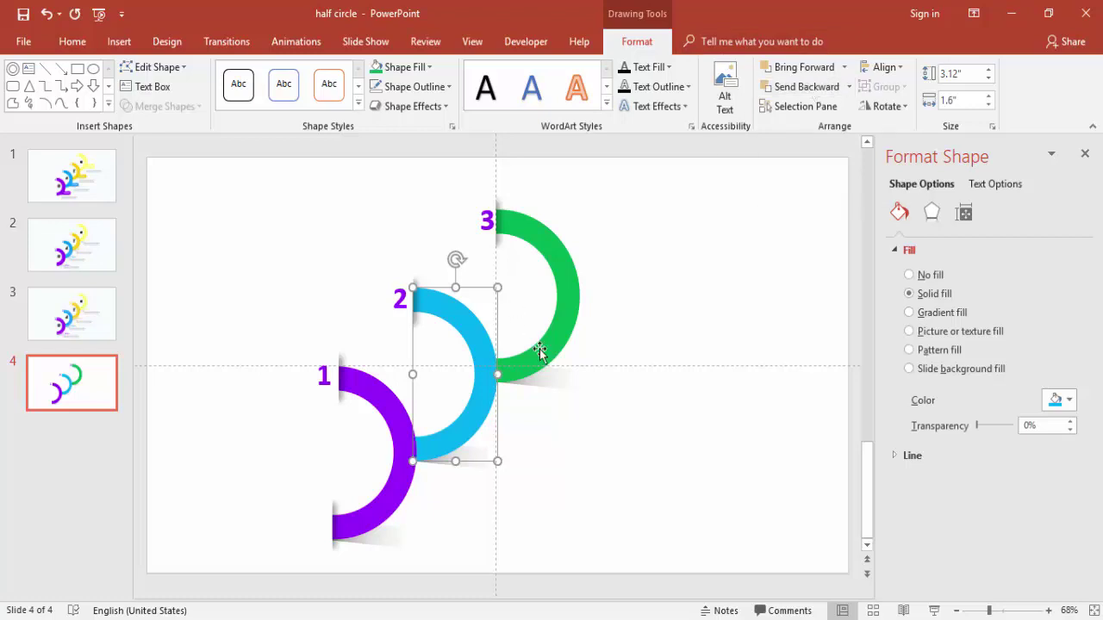
{"action": "left_click", "coordinate": [572, 292]}
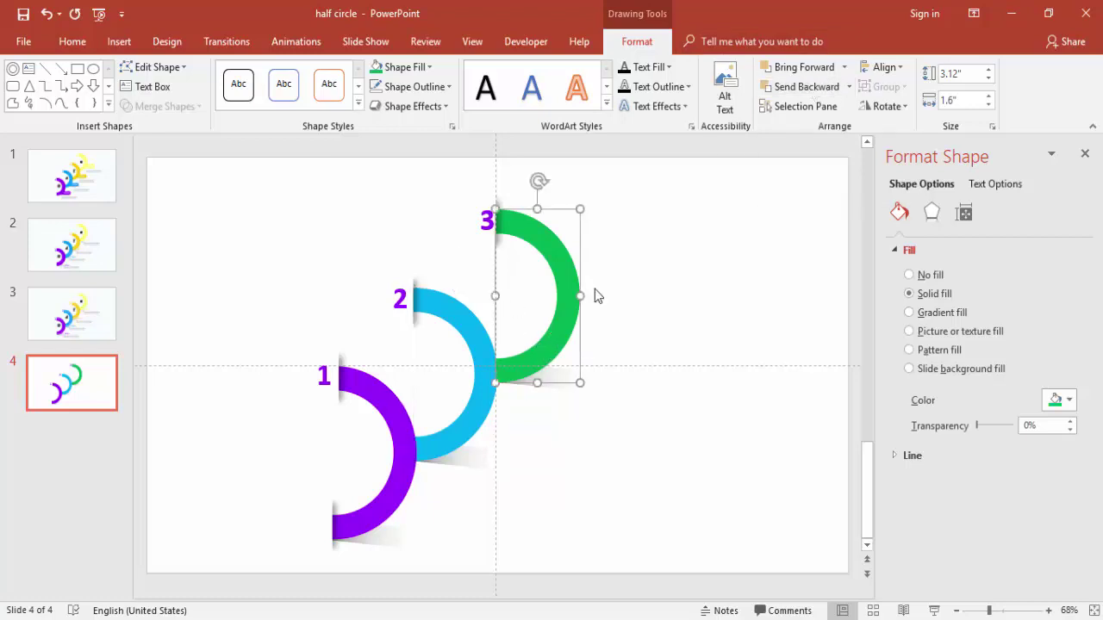
Send the green arc back one layer, then place a first empty text box on the slide
{"action": "left_click", "coordinate": [790, 93]}
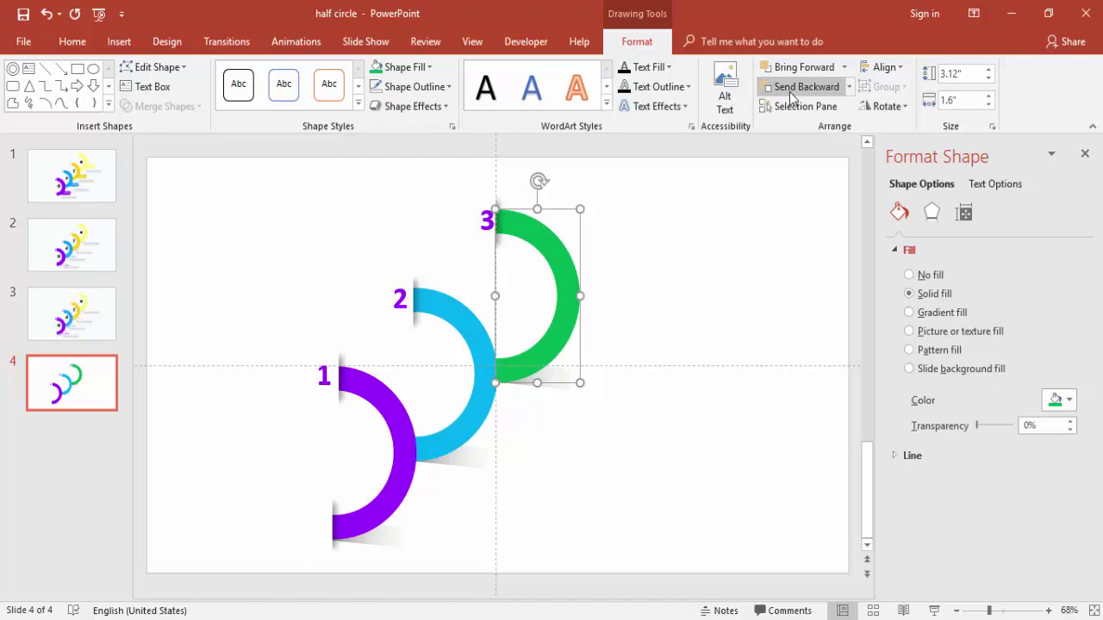
{"action": "left_click", "coordinate": [677, 279]}
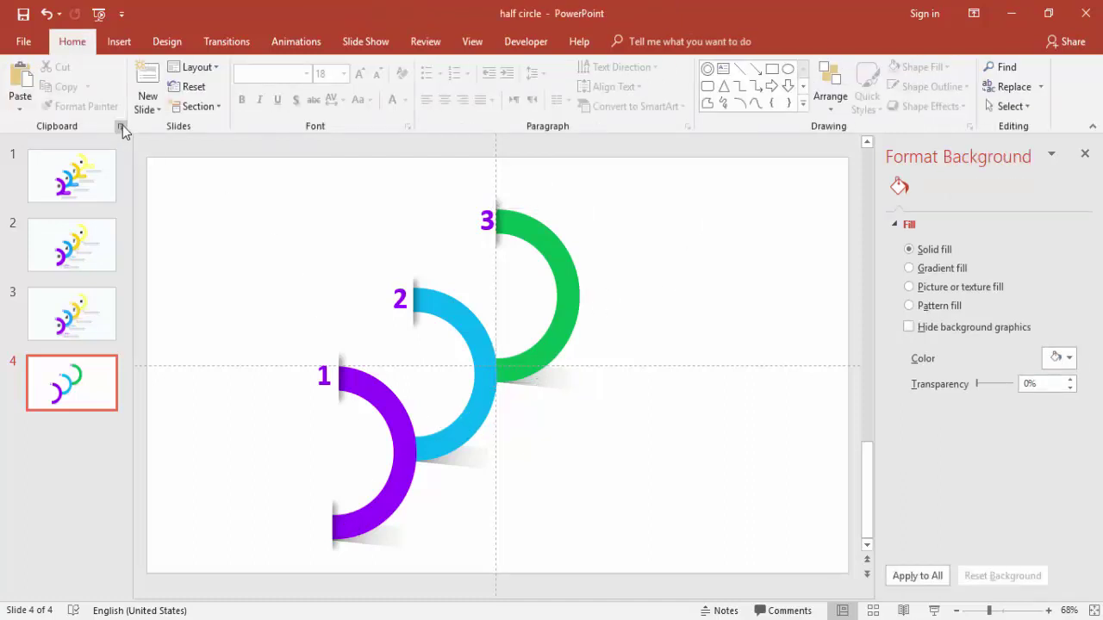
{"action": "left_click", "coordinate": [121, 43]}
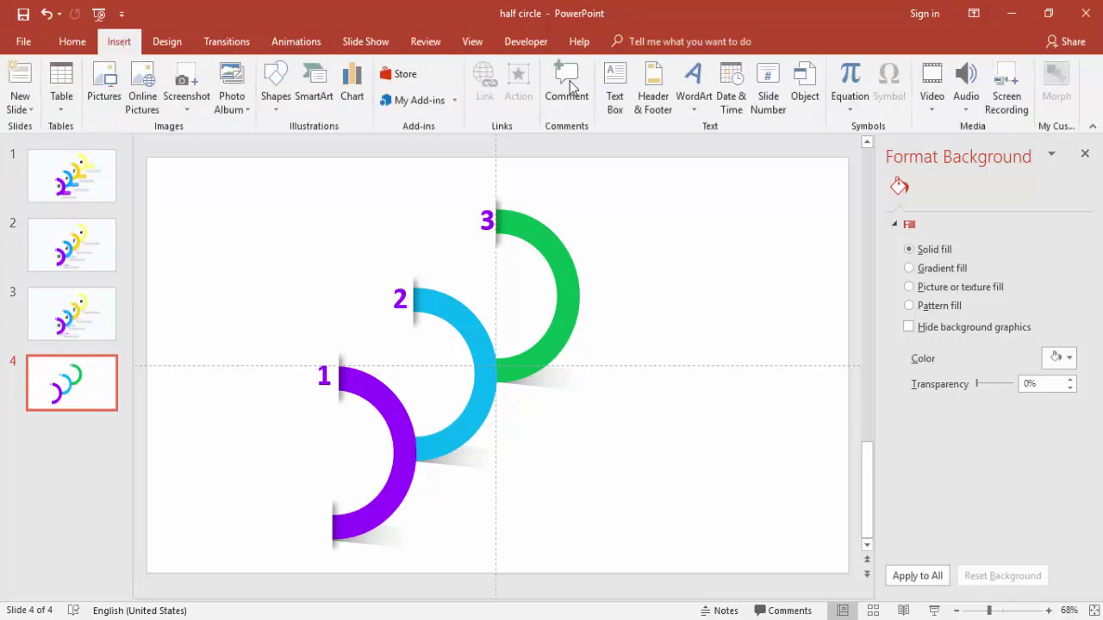
{"action": "left_click", "coordinate": [614, 91]}
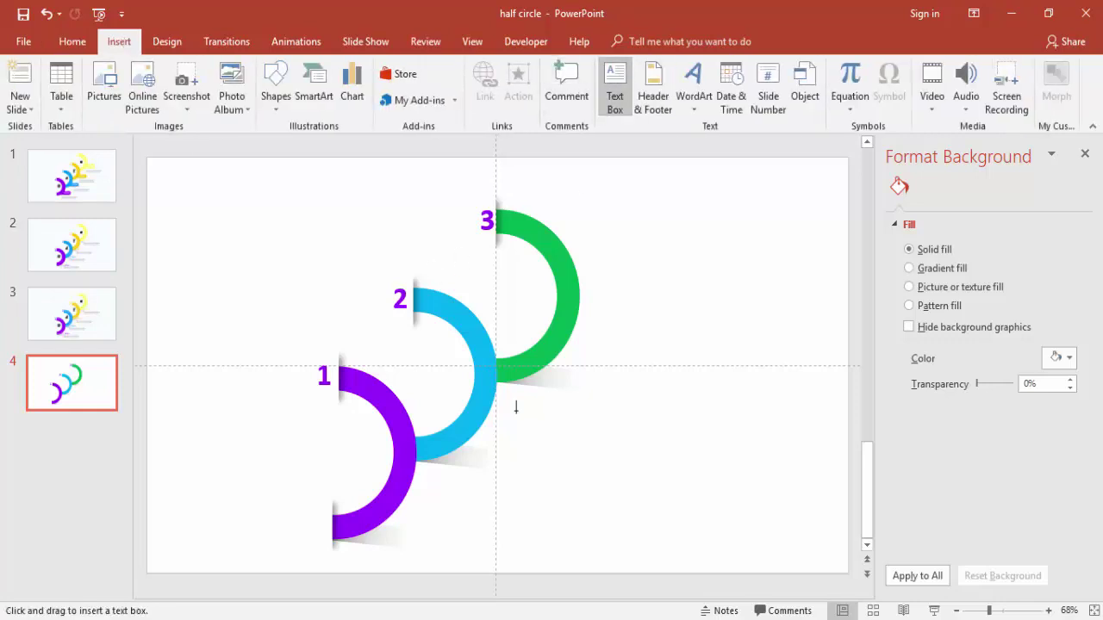
{"action": "left_click", "coordinate": [402, 527]}
{"action": "left_click", "coordinate": [559, 524]}
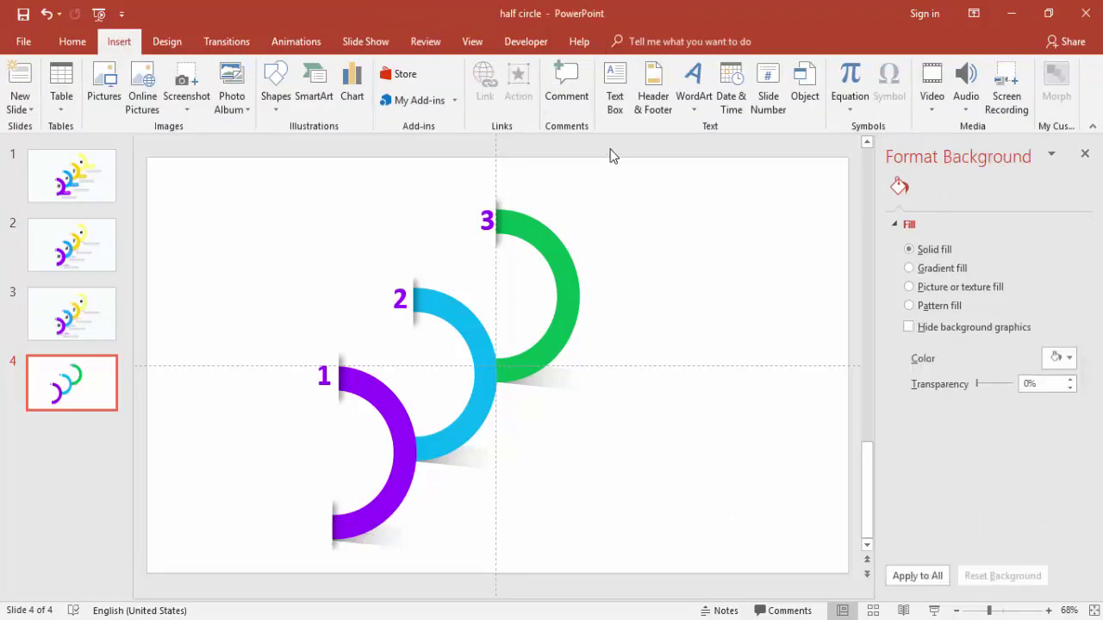
Add a text box beside the arcs reading 'Option 1'
{"action": "left_click", "coordinate": [614, 86]}
{"action": "left_click", "coordinate": [557, 498]}
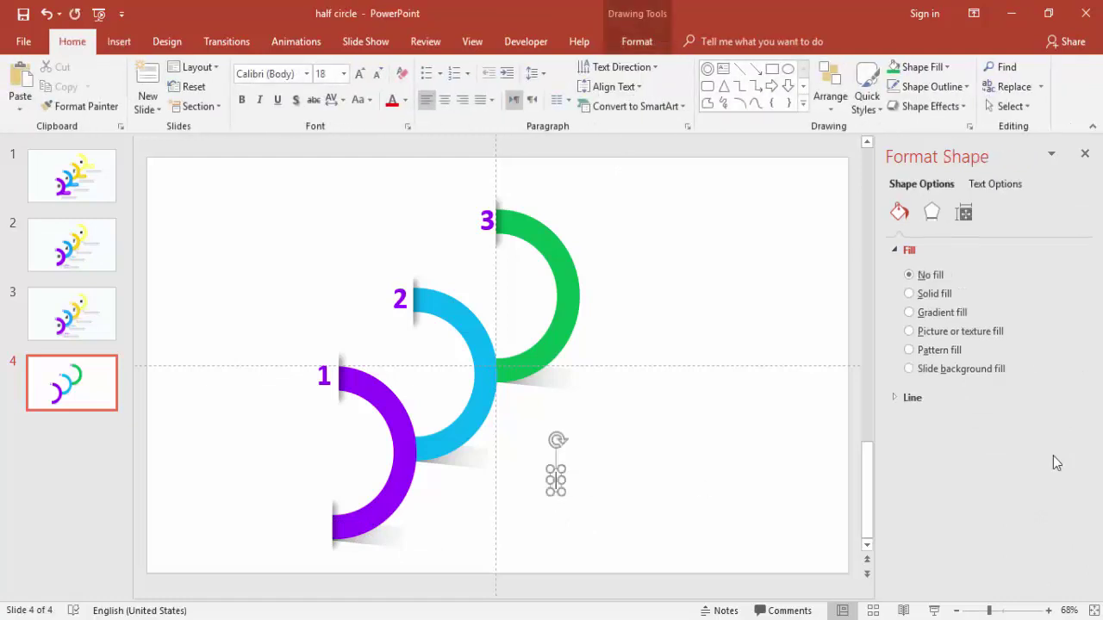
{"action": "type", "text": "Optio"}
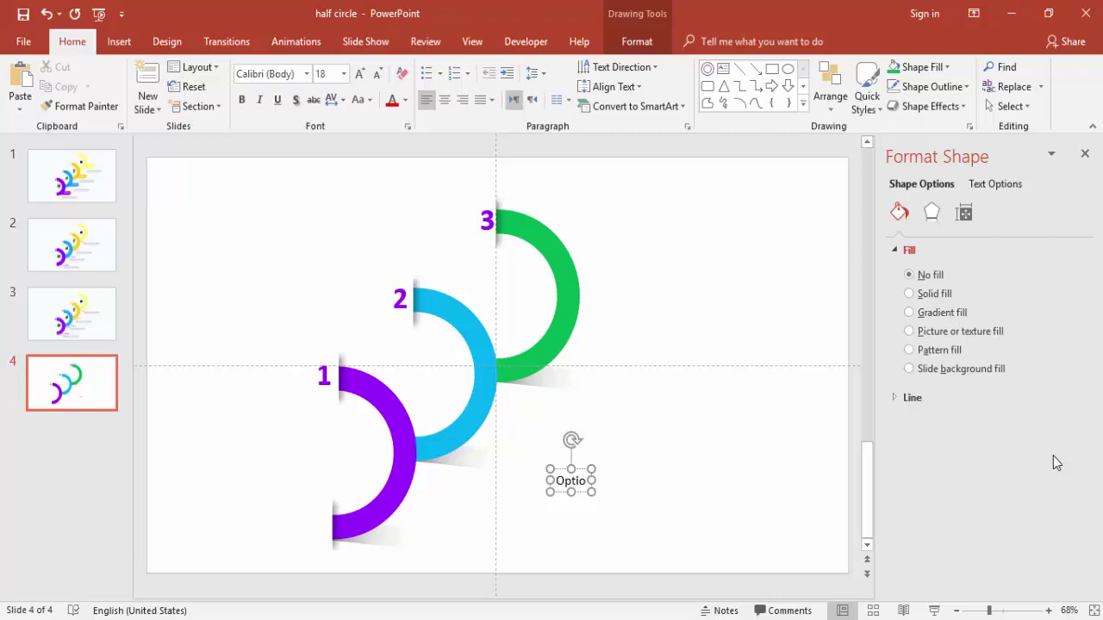
{"action": "type", "text": "n 1"}
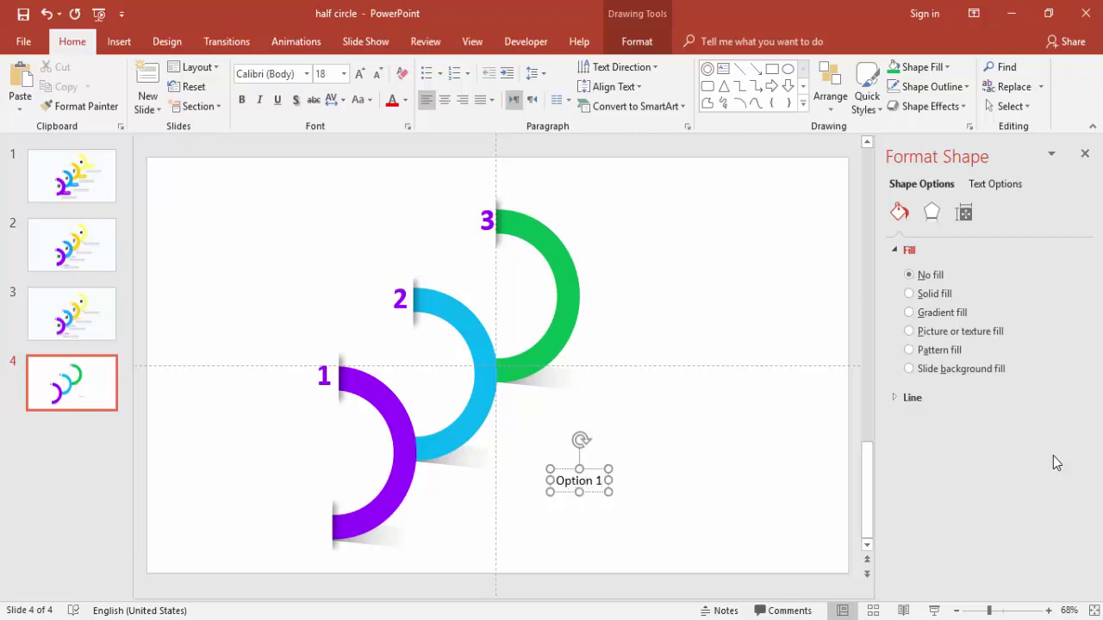
Move Option 1 below the purple arc and make it bold, size 20, purple
{"action": "left_click_drag", "start_coordinate": [594, 470], "coordinate": [442, 521]}
{"action": "left_click", "coordinate": [242, 99]}
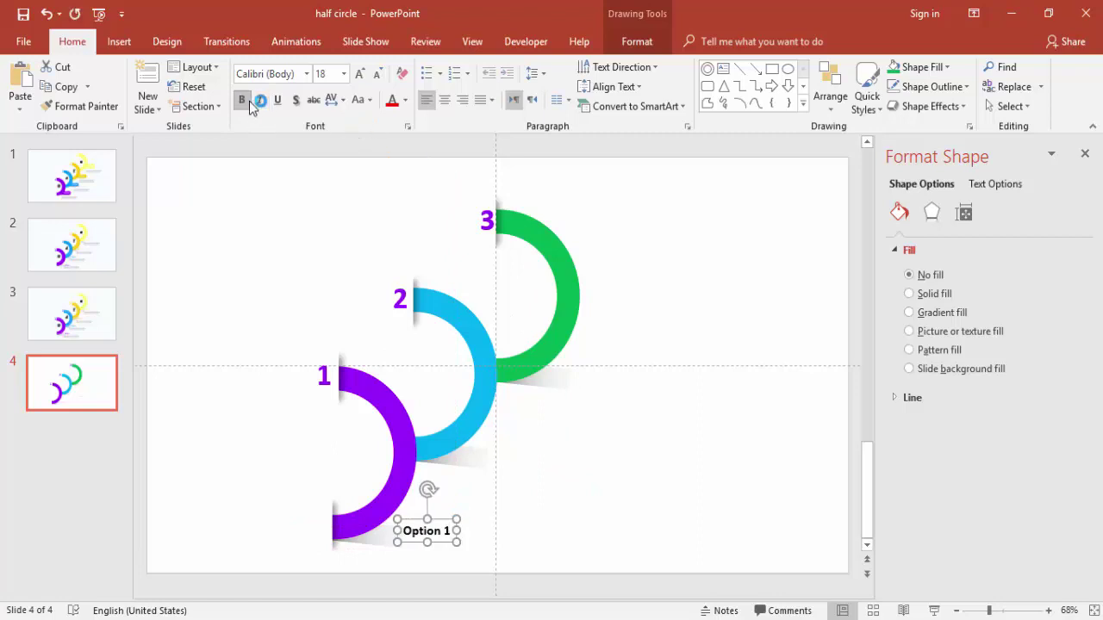
{"action": "left_click", "coordinate": [359, 73]}
{"action": "left_click", "coordinate": [406, 100]}
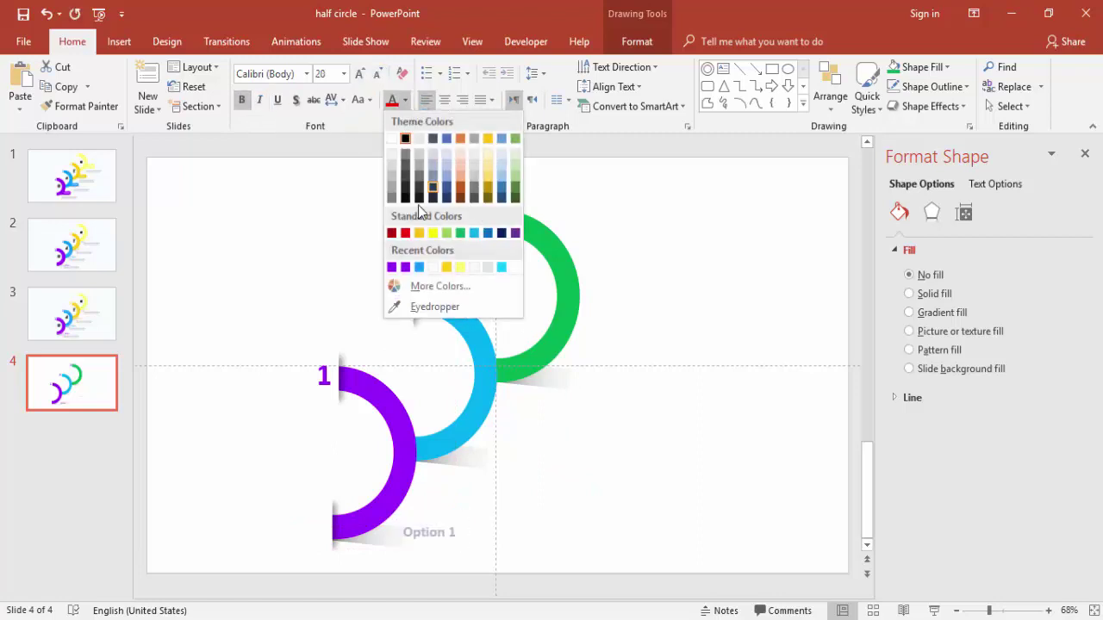
{"action": "left_click", "coordinate": [405, 268]}
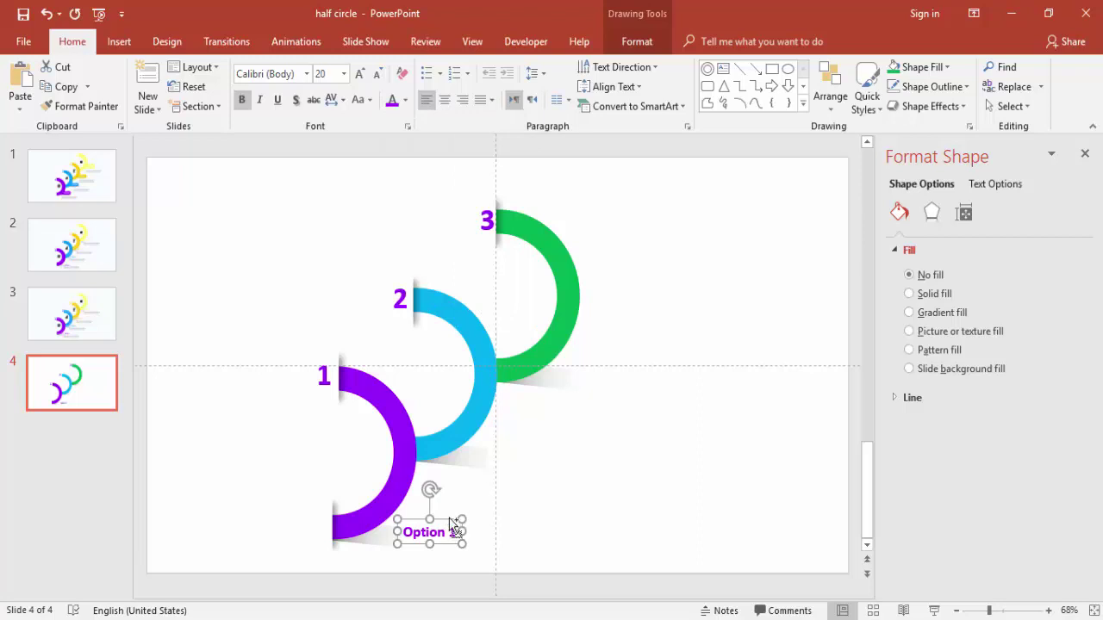
Copy the label beside the cyan arc as 'Option 2' and colour it cyan
{"action": "left_click_drag", "start_coordinate": [451, 523], "coordinate": [527, 444]}
{"action": "double_click", "coordinate": [528, 454]}
{"action": "type", "text": "2"}
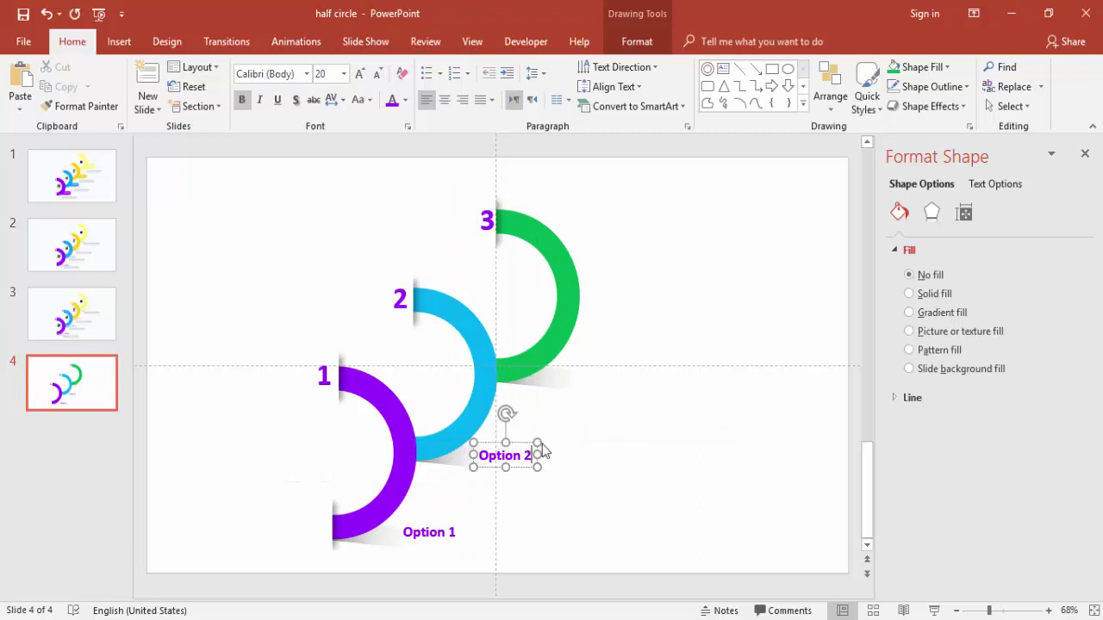
{"action": "left_click", "coordinate": [513, 444]}
{"action": "left_click", "coordinate": [404, 100]}
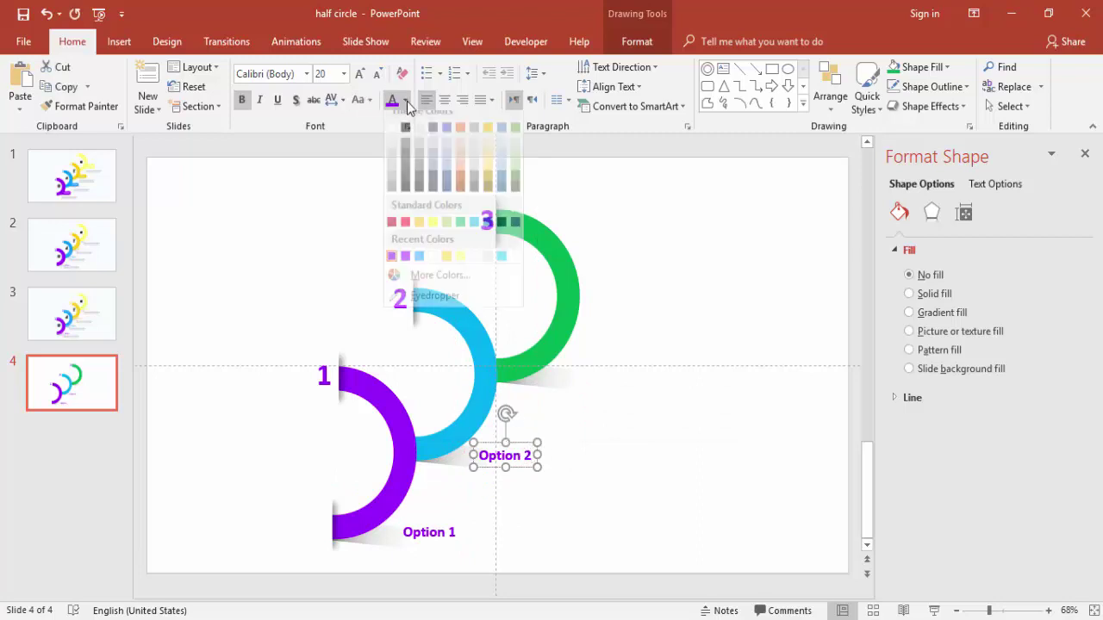
{"action": "left_click", "coordinate": [502, 268]}
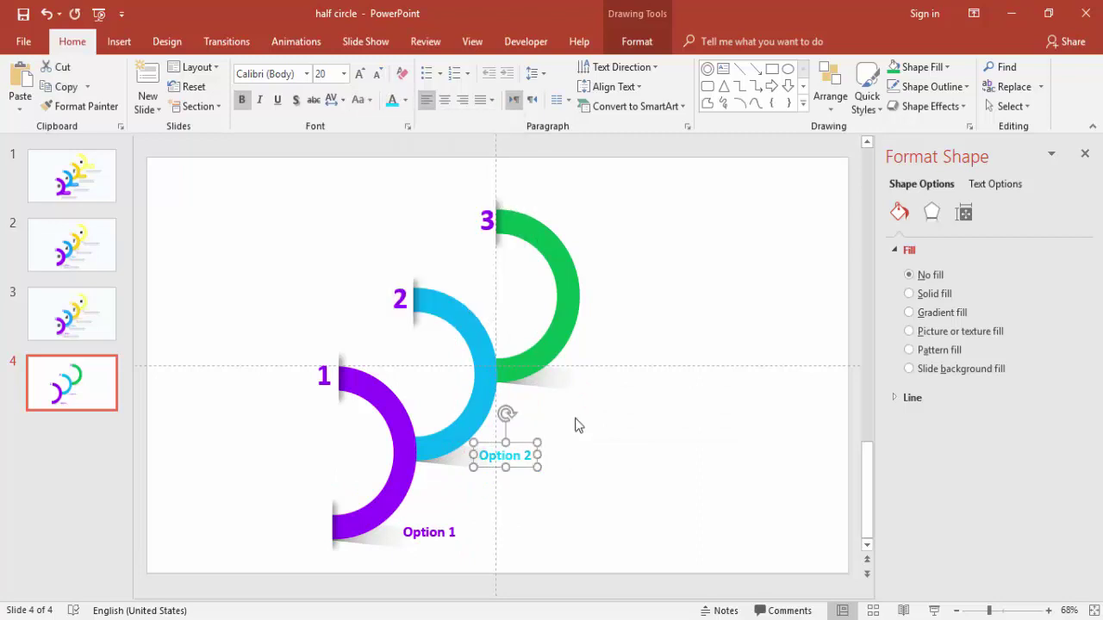
Duplicate it as 'Option 3' beside the green arc and colour it green
{"action": "key", "text": "ctrl+d"}
{"action": "double_click", "coordinate": [605, 378]}
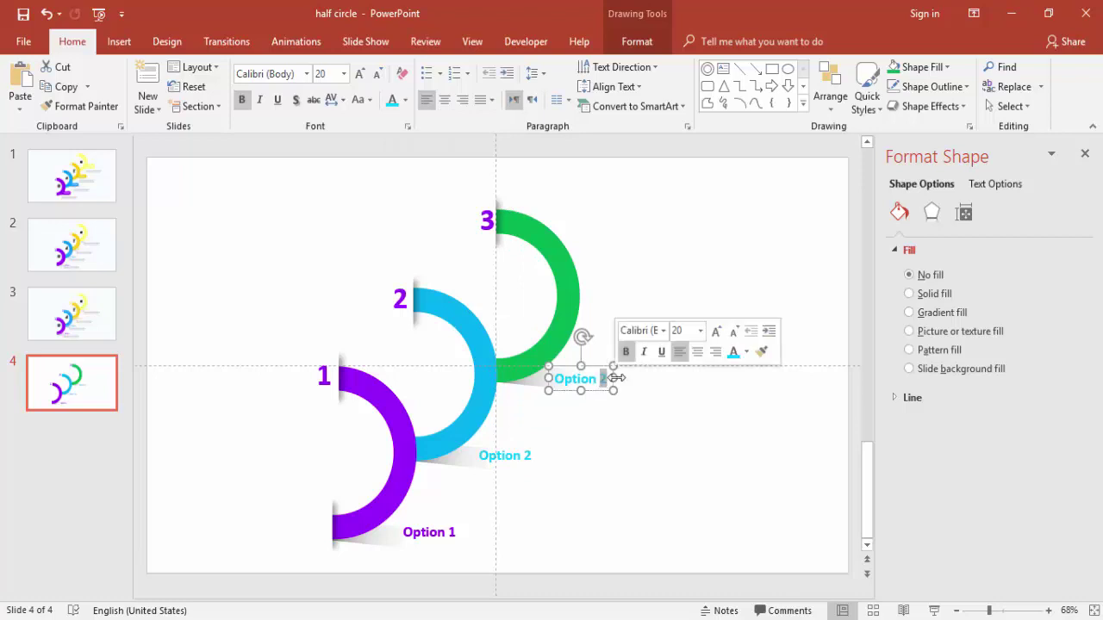
{"action": "type", "text": "3"}
{"action": "left_click", "coordinate": [596, 369]}
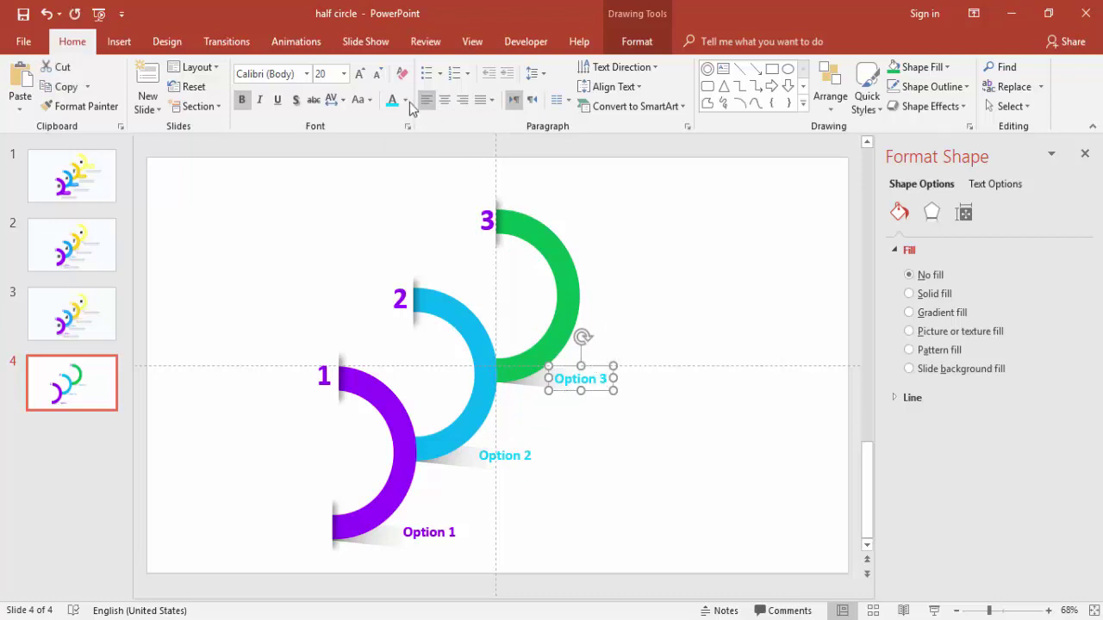
{"action": "left_click", "coordinate": [405, 100]}
{"action": "left_click", "coordinate": [459, 236]}
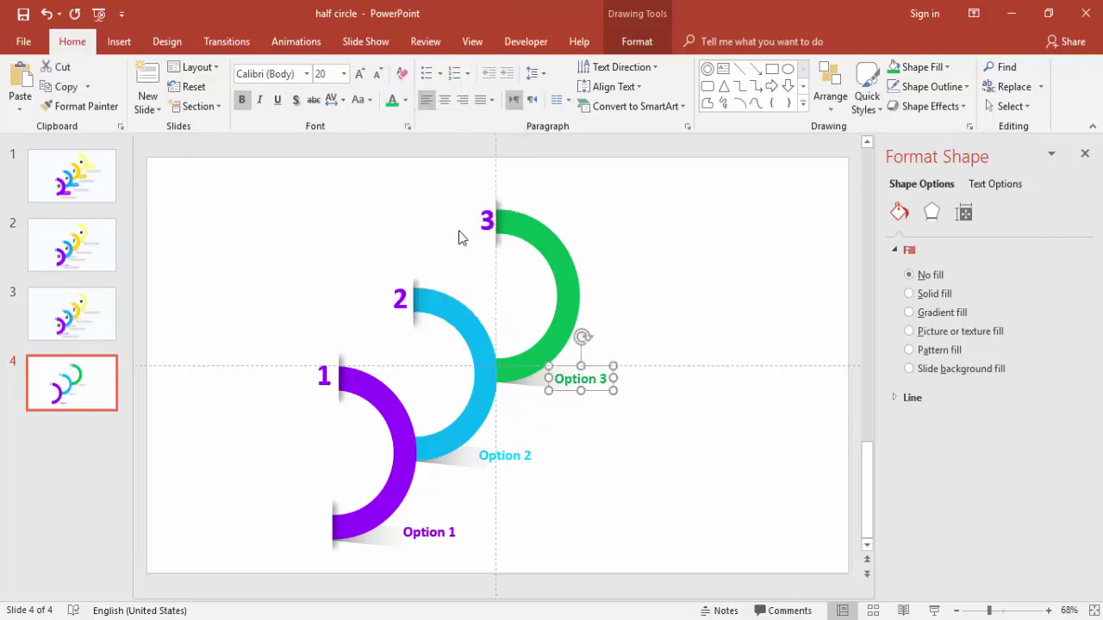
{"action": "left_click", "coordinate": [683, 352]}
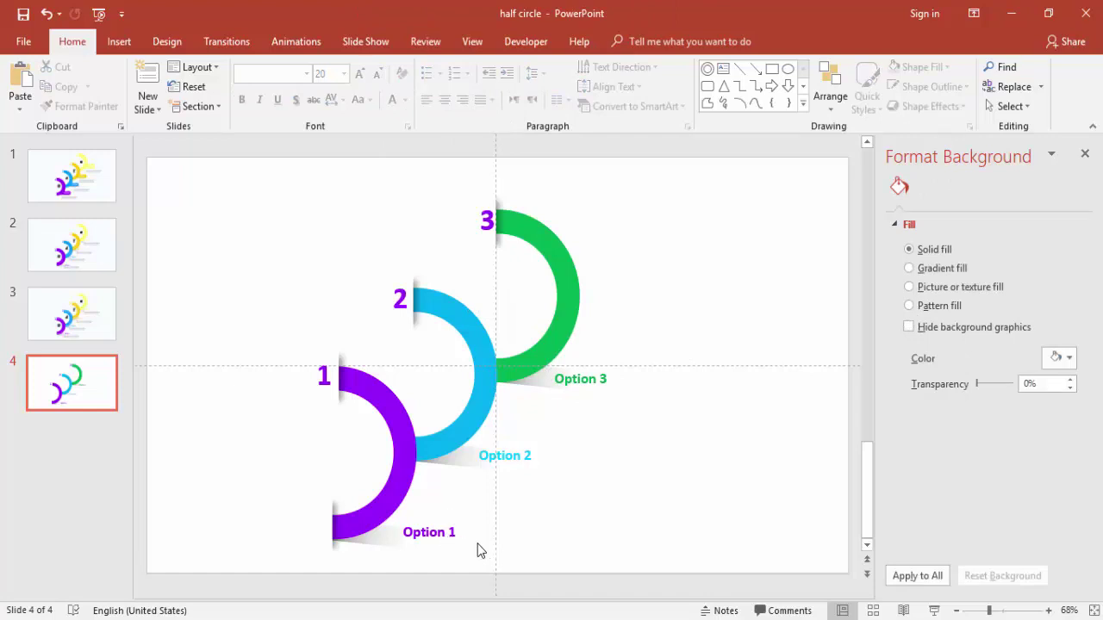
Paste slide 3's grey description text under Option 1 on slide 4 and duplicate it for the other labels
{"action": "left_click", "coordinate": [86, 326]}
{"action": "left_click", "coordinate": [510, 550]}
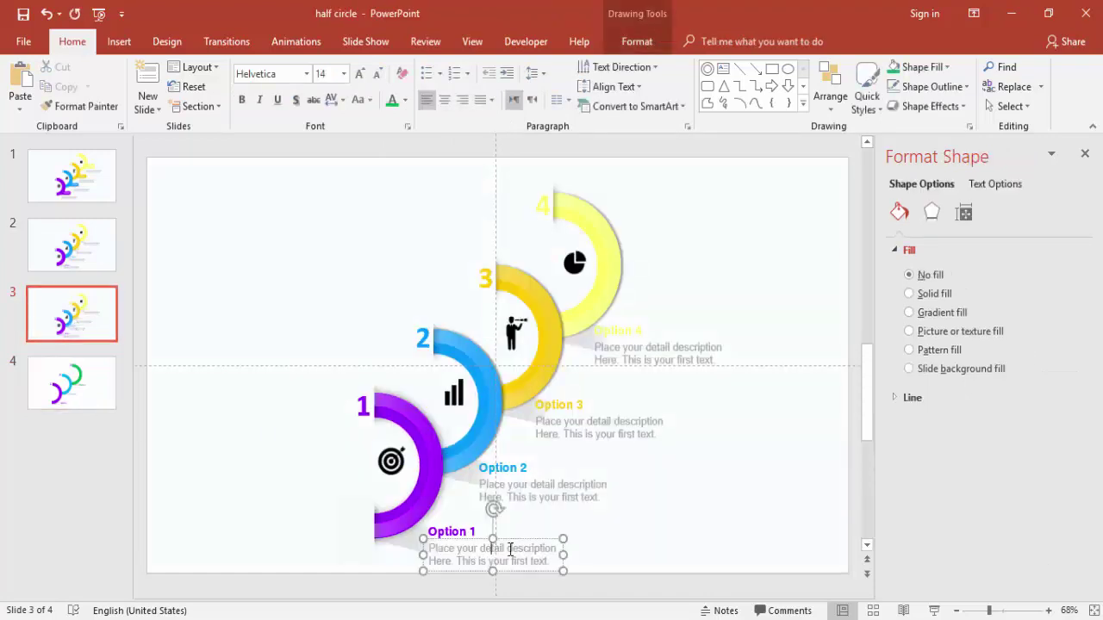
{"action": "left_click", "coordinate": [74, 392]}
{"action": "left_click", "coordinate": [574, 509]}
{"action": "key", "text": "ctrl+v"}
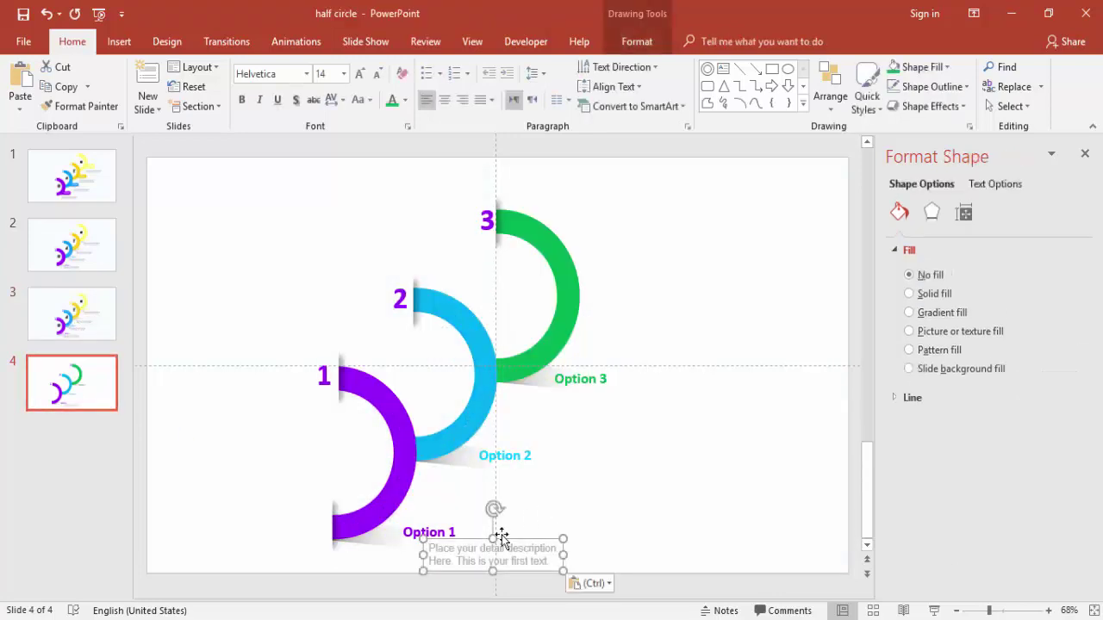
{"action": "left_click_drag", "start_coordinate": [503, 536], "coordinate": [591, 463]}
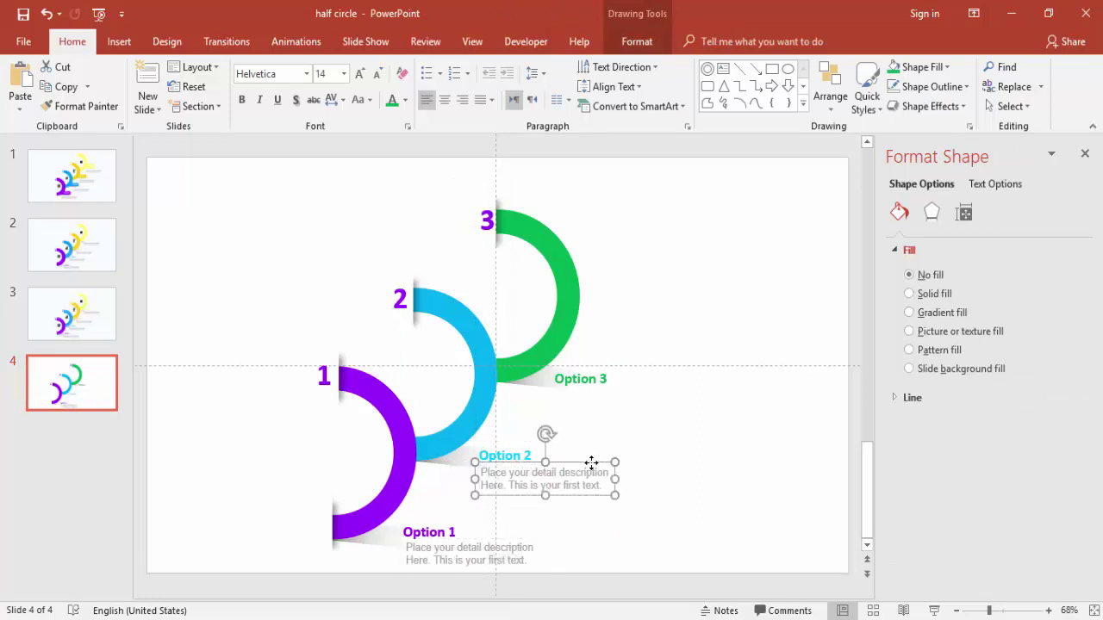
{"action": "key", "text": "ctrl+d"}
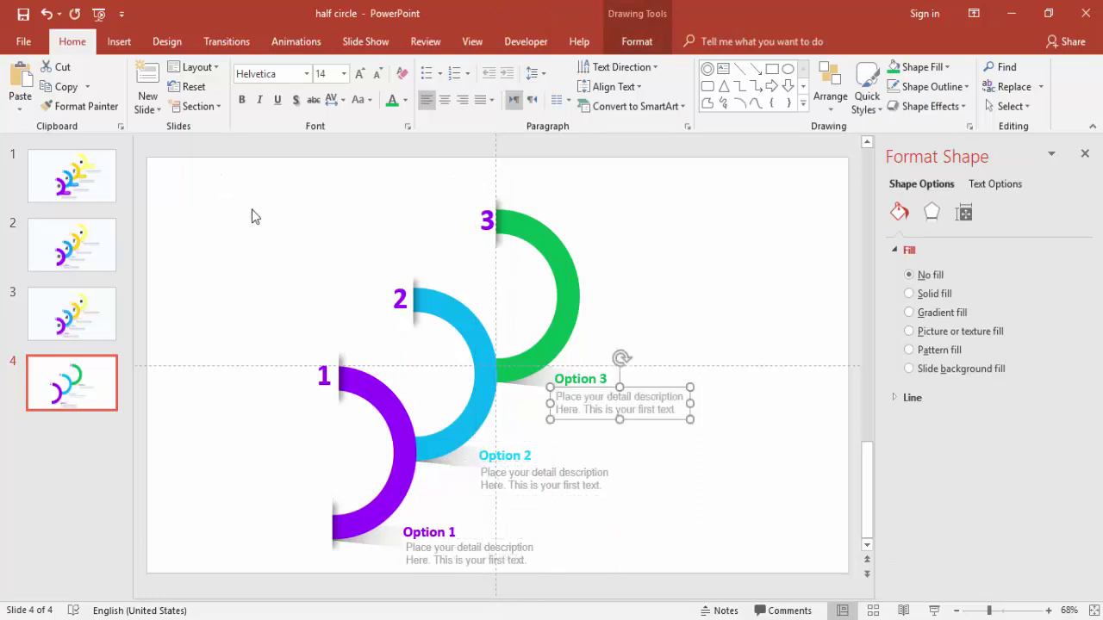
Group every shape on the slide and shrink the group toward the bottom-left
{"action": "left_click_drag", "start_coordinate": [209, 160], "coordinate": [768, 598]}
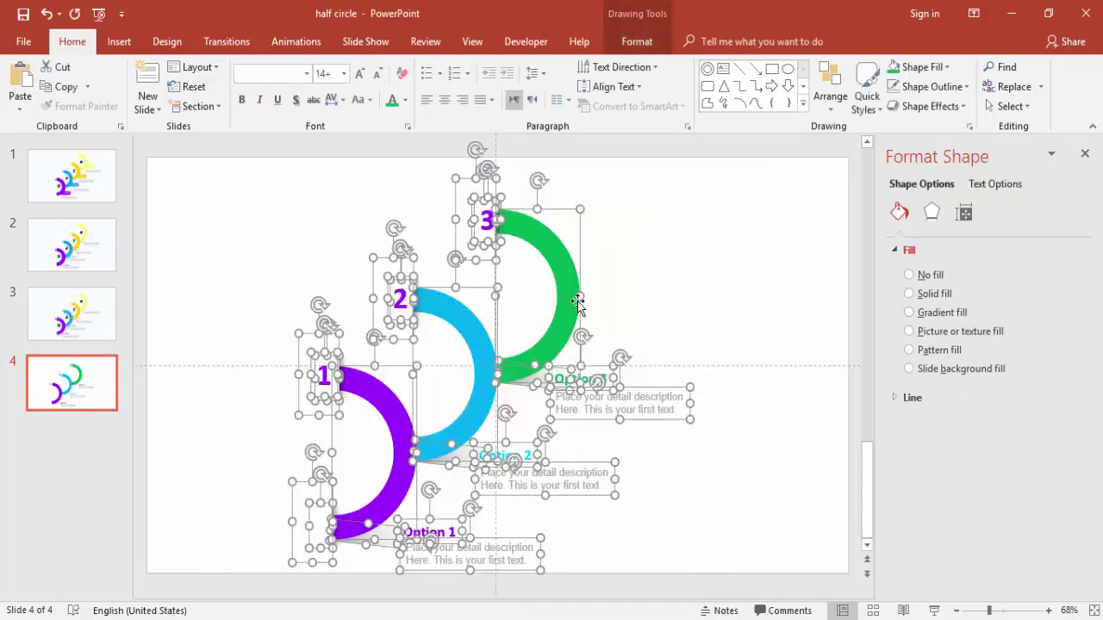
{"action": "right_click", "coordinate": [580, 243]}
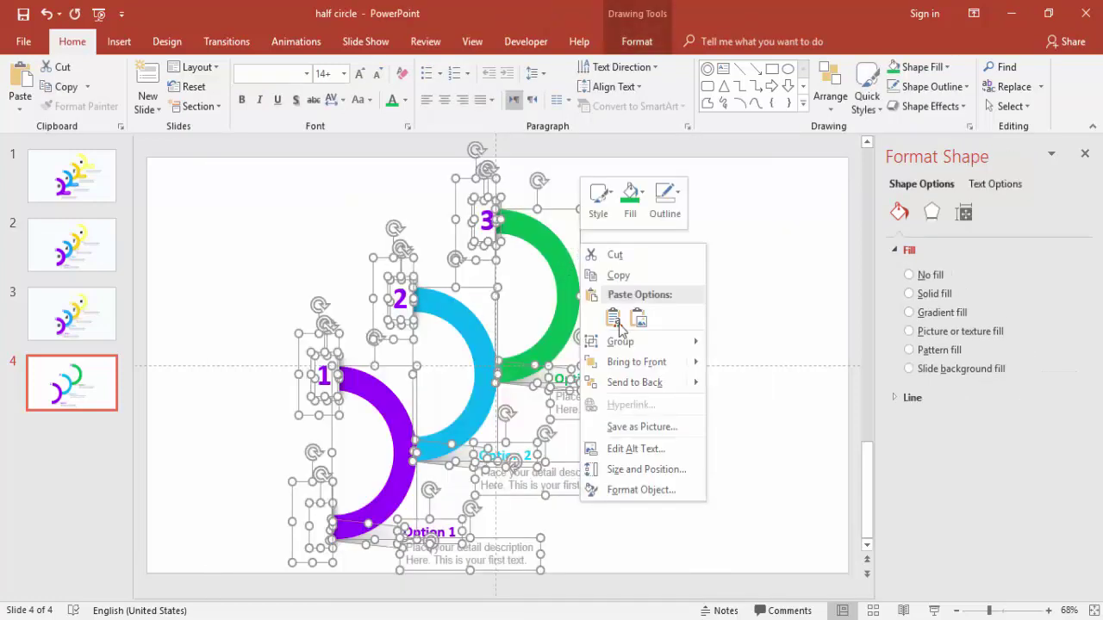
{"action": "left_click", "coordinate": [732, 343]}
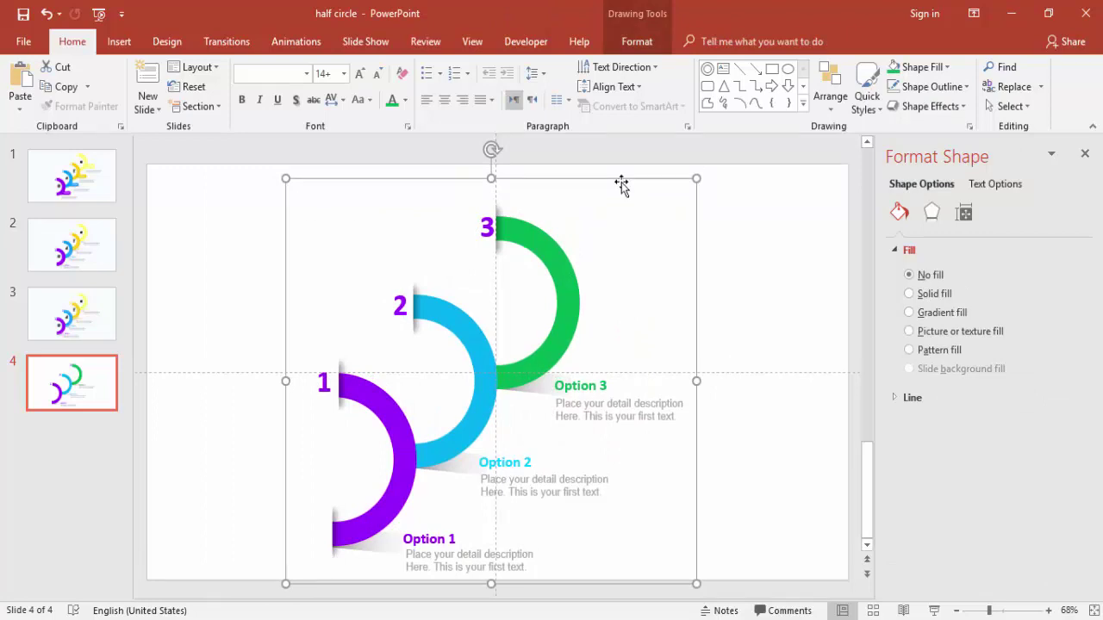
{"action": "left_click_drag", "start_coordinate": [696, 181], "coordinate": [634, 247]}
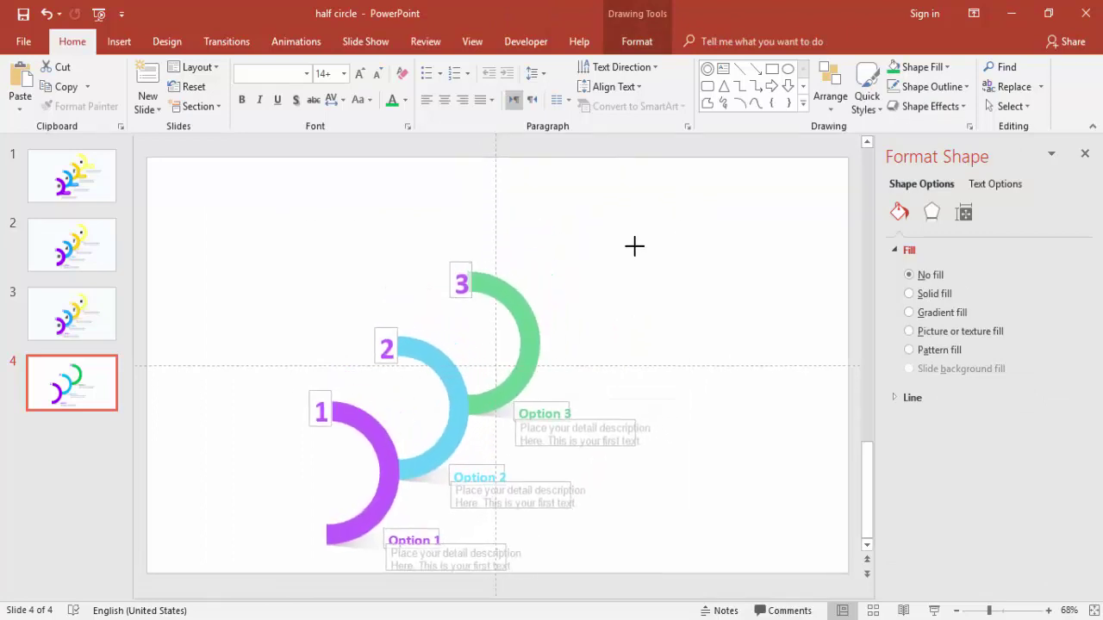
{"action": "left_click_drag", "start_coordinate": [634, 247], "coordinate": [635, 249]}
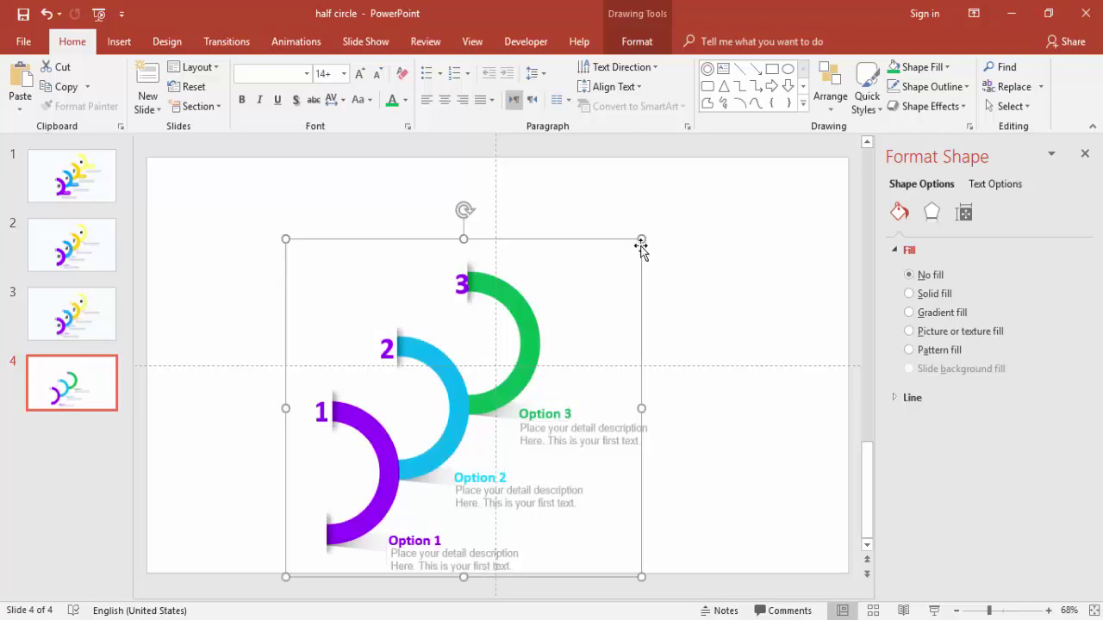
Ungroup the shrunken infographic back into separate shapes
{"action": "left_click", "coordinate": [642, 320]}
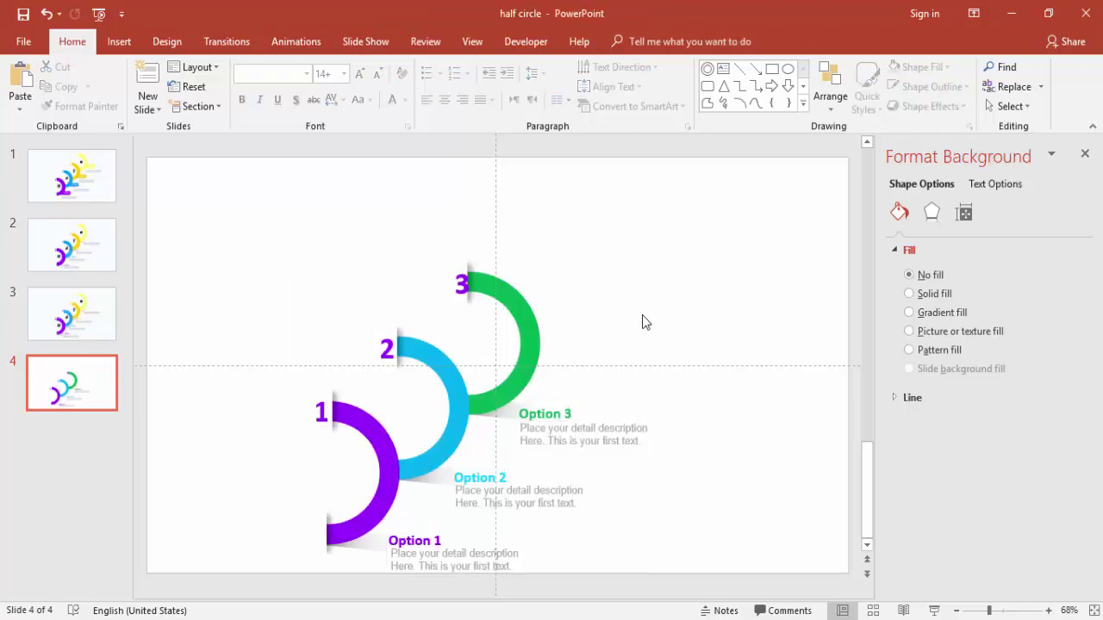
{"action": "left_click", "coordinate": [521, 299]}
{"action": "right_click", "coordinate": [540, 242]}
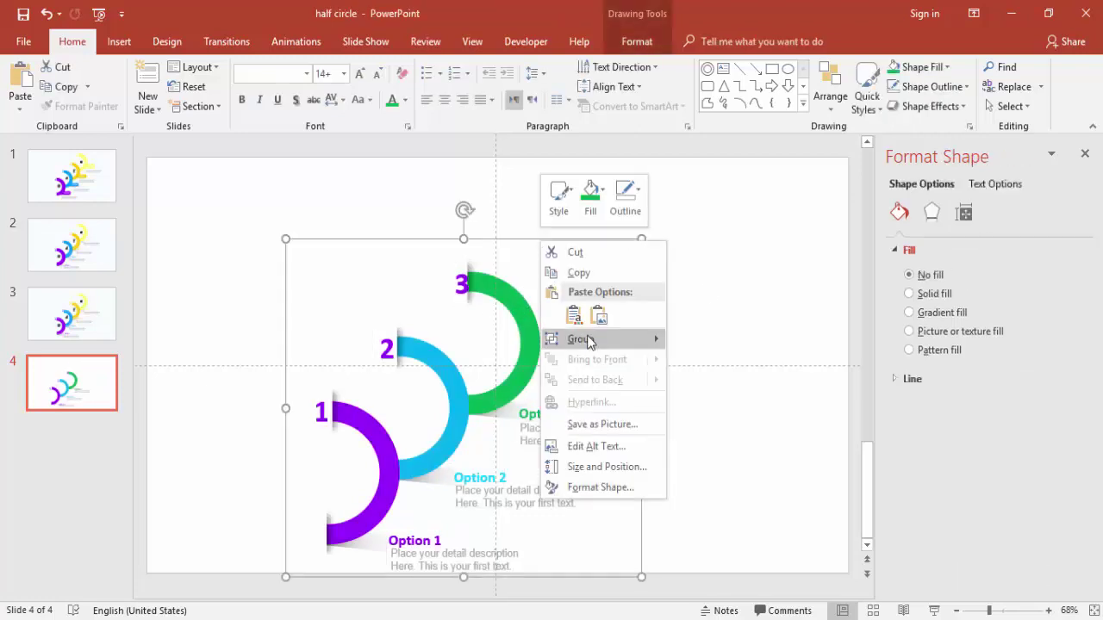
{"action": "mouse_move", "coordinate": [603, 339]}
{"action": "left_click", "coordinate": [708, 384]}
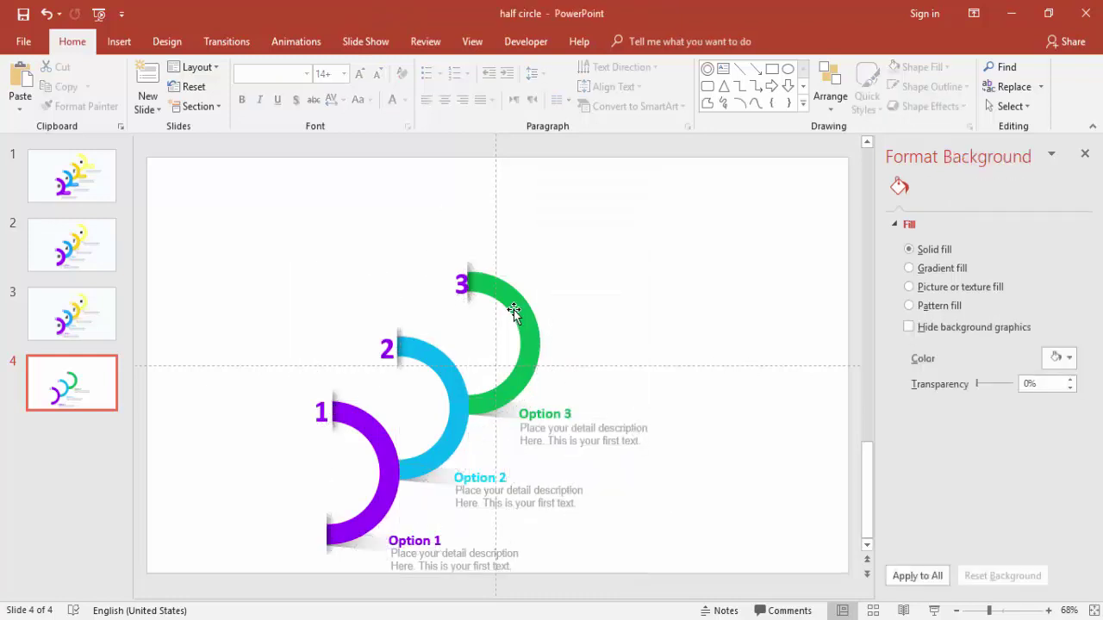
{"action": "left_click", "coordinate": [517, 308]}
Copy the green arc up and to the right and fill the copy blue
{"action": "left_click_drag", "start_coordinate": [517, 308], "coordinate": [597, 280]}
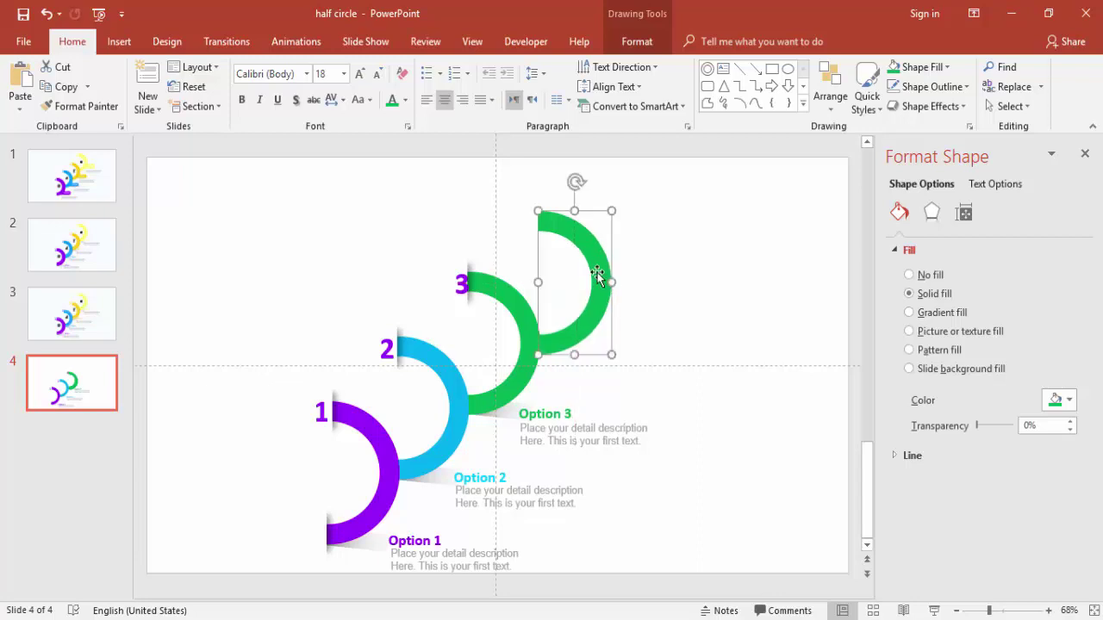
{"action": "left_click", "coordinate": [636, 42]}
{"action": "left_click", "coordinate": [428, 67]}
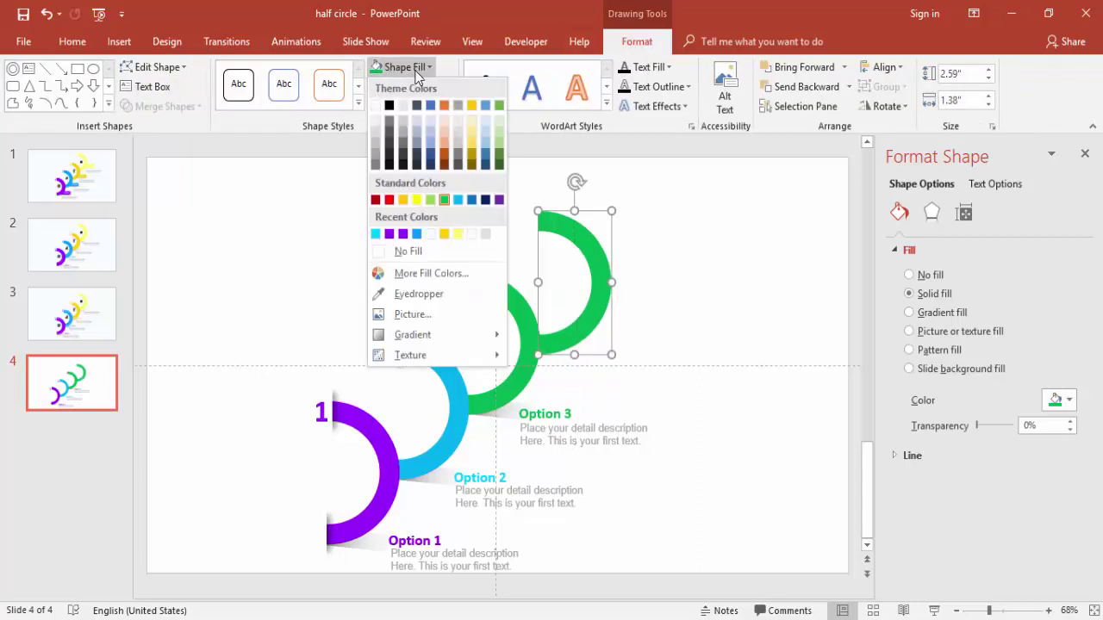
{"action": "left_click", "coordinate": [472, 200]}
Duplicate the 3 number with its surrounding pieces for the new blue arc
{"action": "left_click", "coordinate": [419, 234]}
{"action": "left_click_drag", "start_coordinate": [414, 227], "coordinate": [529, 248]}
{"action": "key", "text": "Right"}
{"action": "key", "text": "Right"}
{"action": "key", "text": "Down"}
{"action": "key", "text": "Down"}
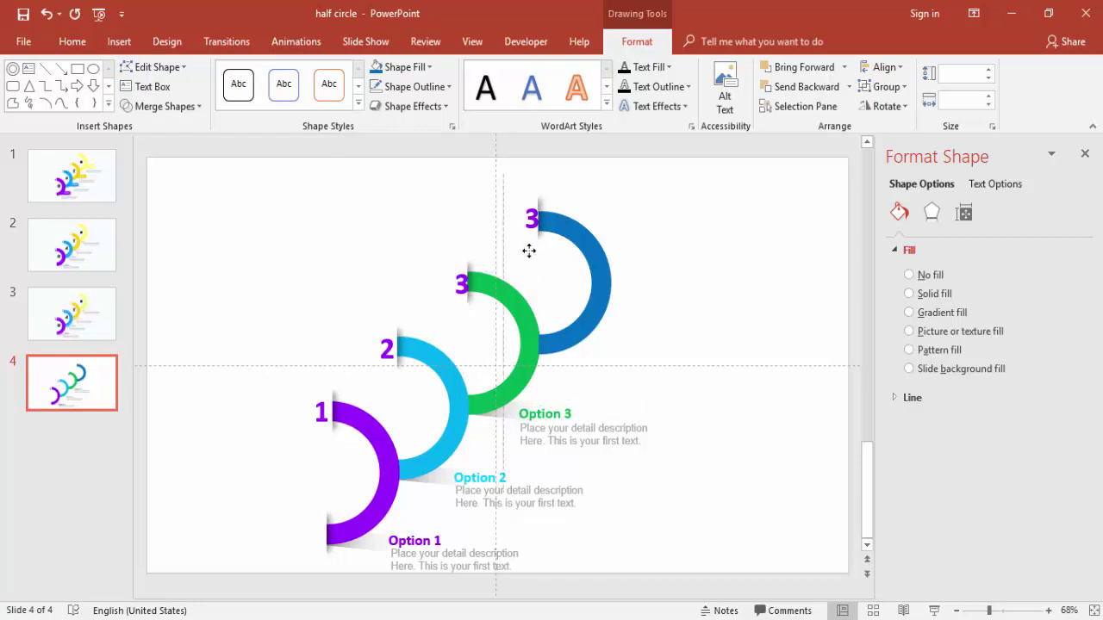
Change the copied 3 on the blue arc to 4 and set its font colour to blue
{"action": "left_click", "coordinate": [583, 250]}
{"action": "left_click", "coordinate": [533, 225]}
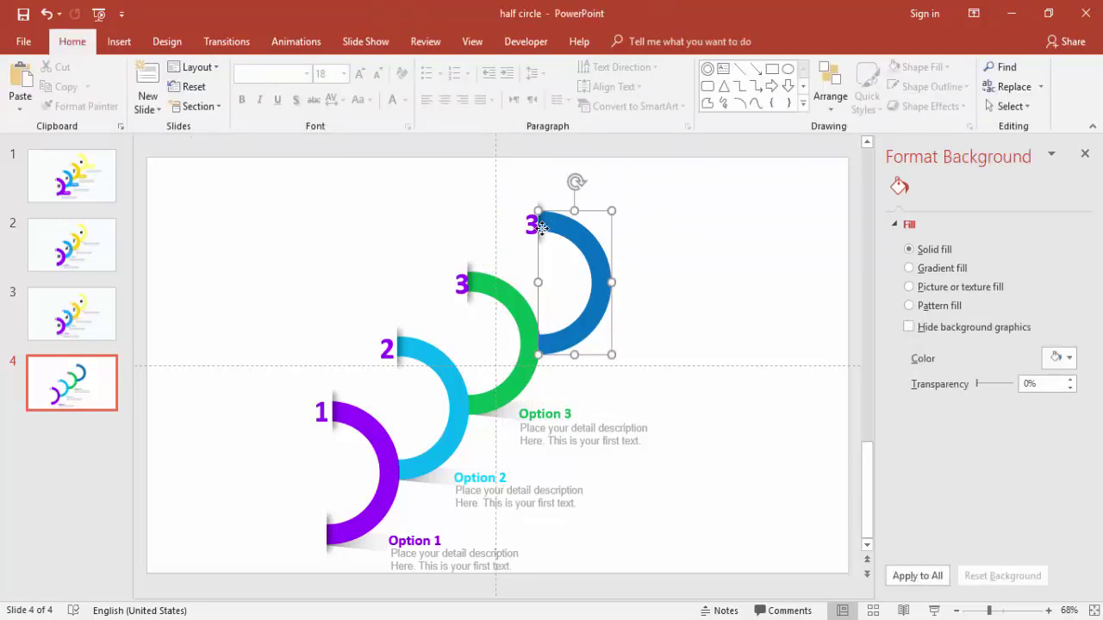
{"action": "left_click", "coordinate": [532, 224]}
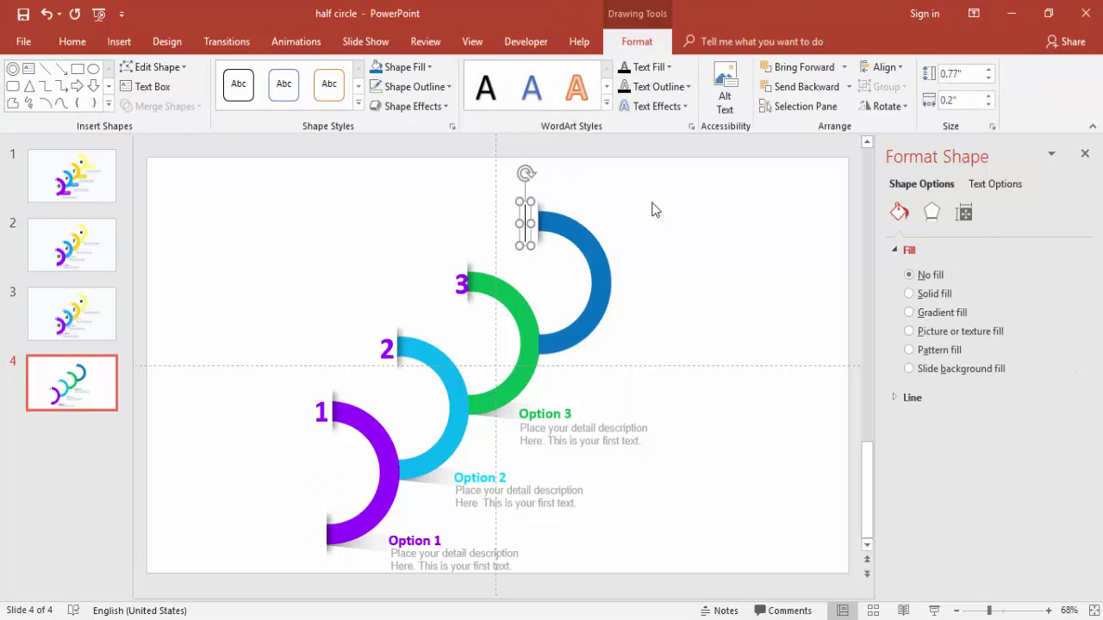
{"action": "type", "text": "4"}
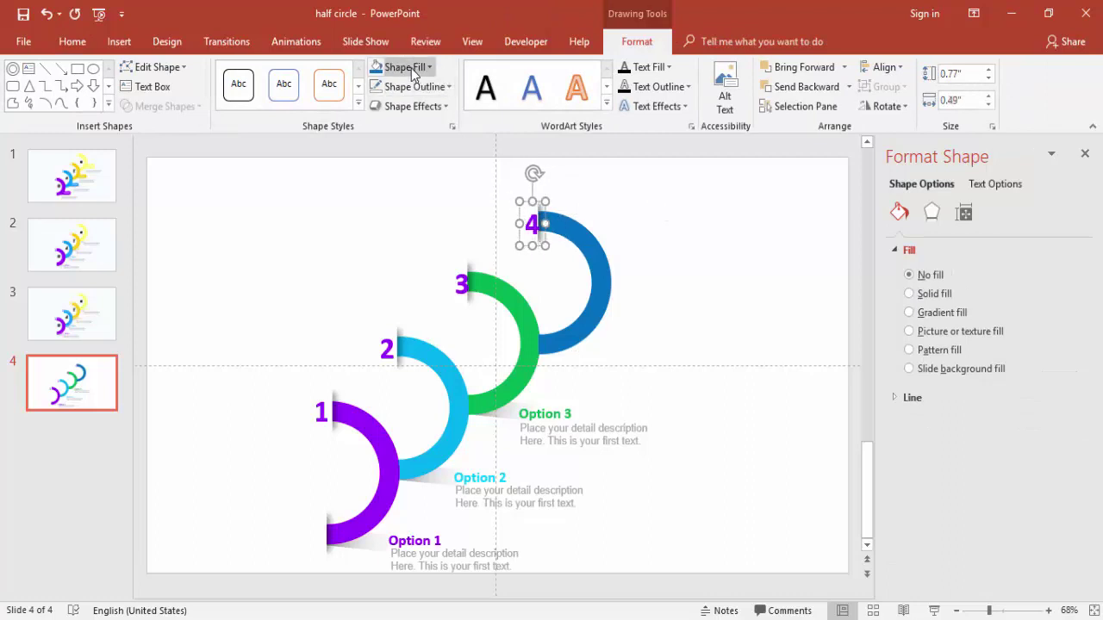
{"action": "left_click", "coordinate": [71, 45]}
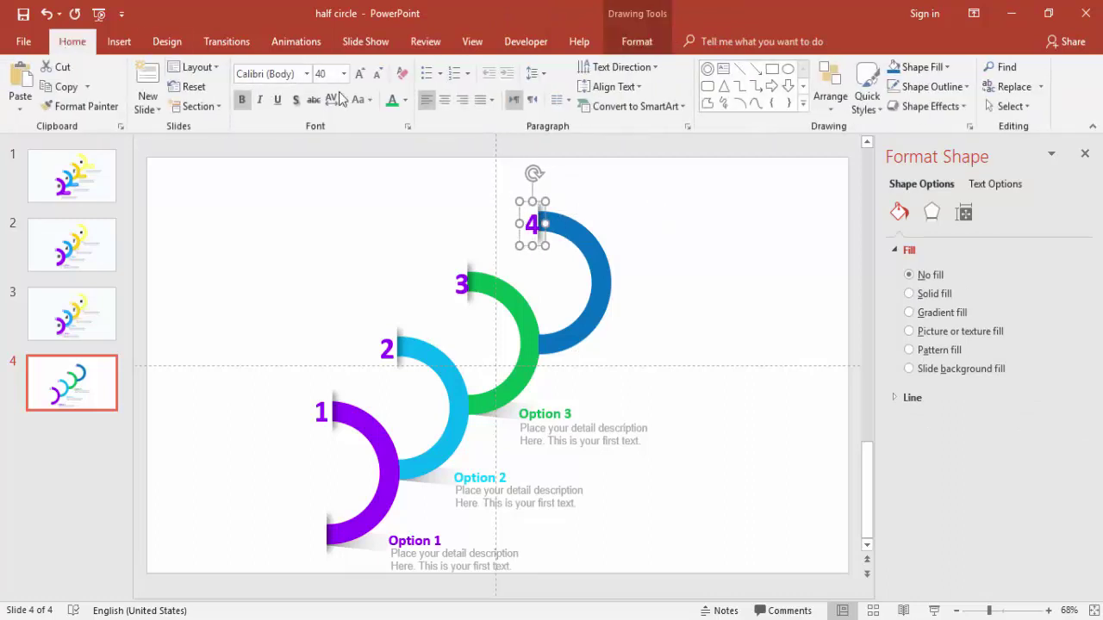
{"action": "left_click", "coordinate": [405, 102]}
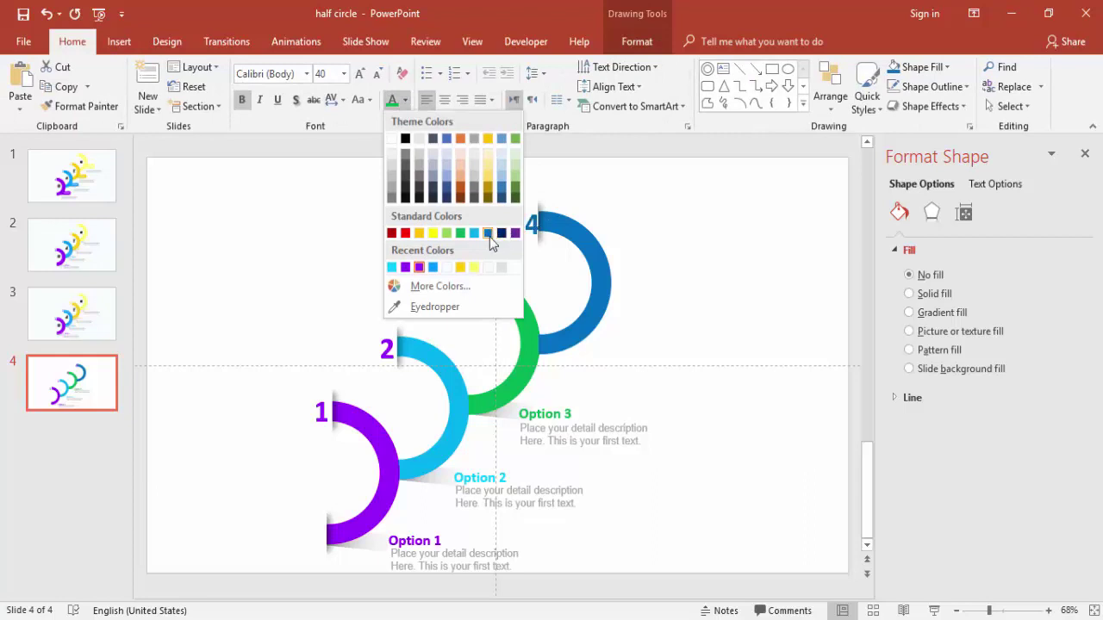
{"action": "left_click", "coordinate": [498, 234]}
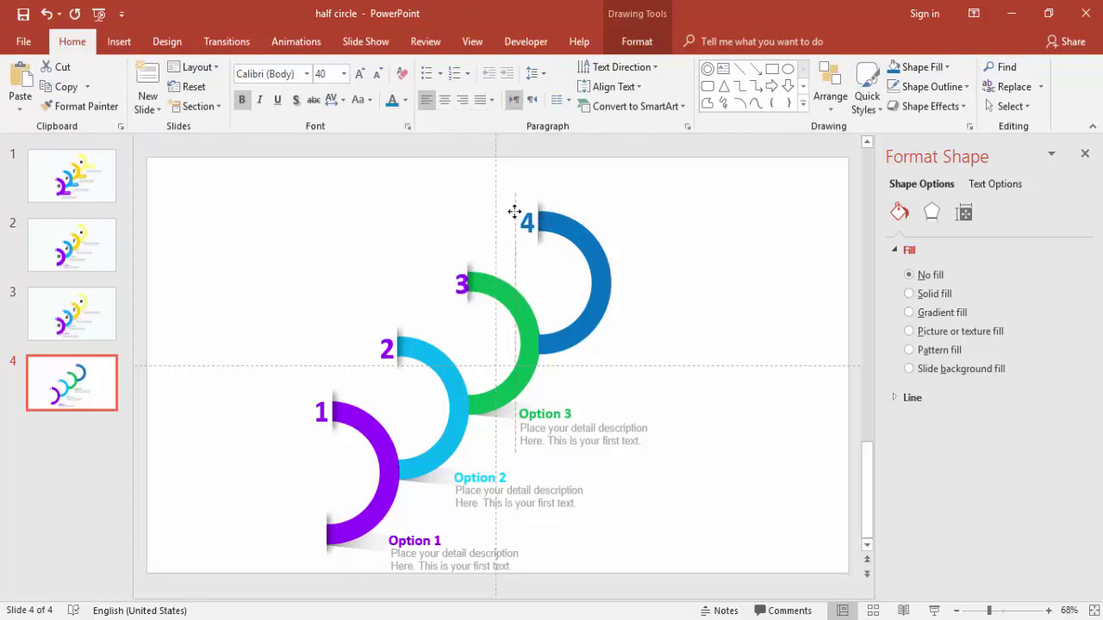
{"action": "left_click", "coordinate": [697, 316]}
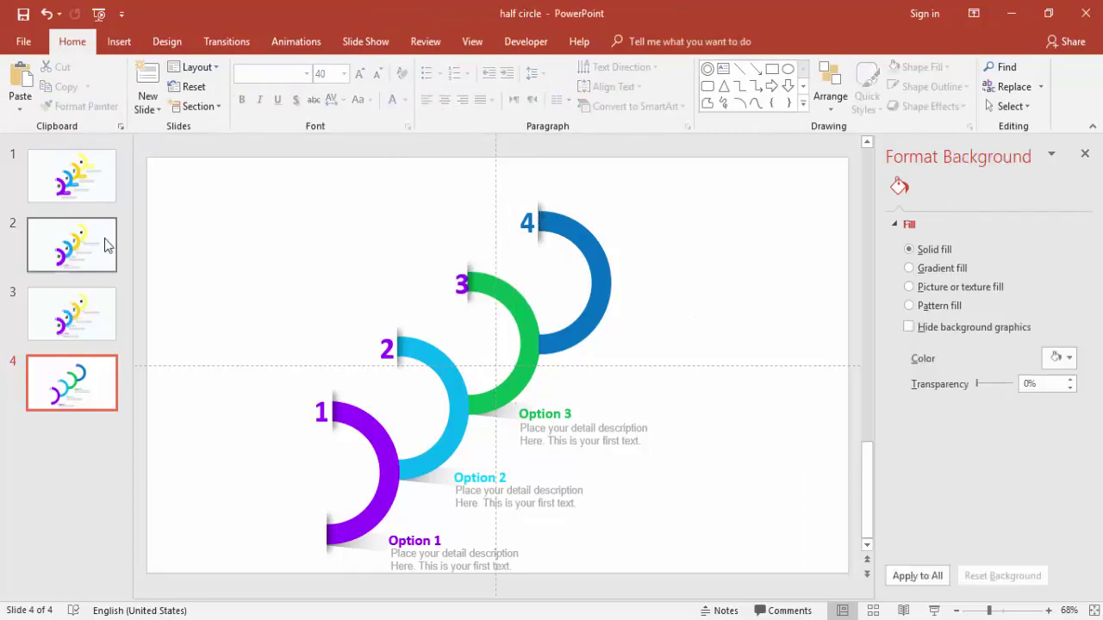
Go back to slide 1 and start the slide show from the status bar
{"action": "left_click", "coordinate": [95, 314]}
{"action": "left_click", "coordinate": [92, 247]}
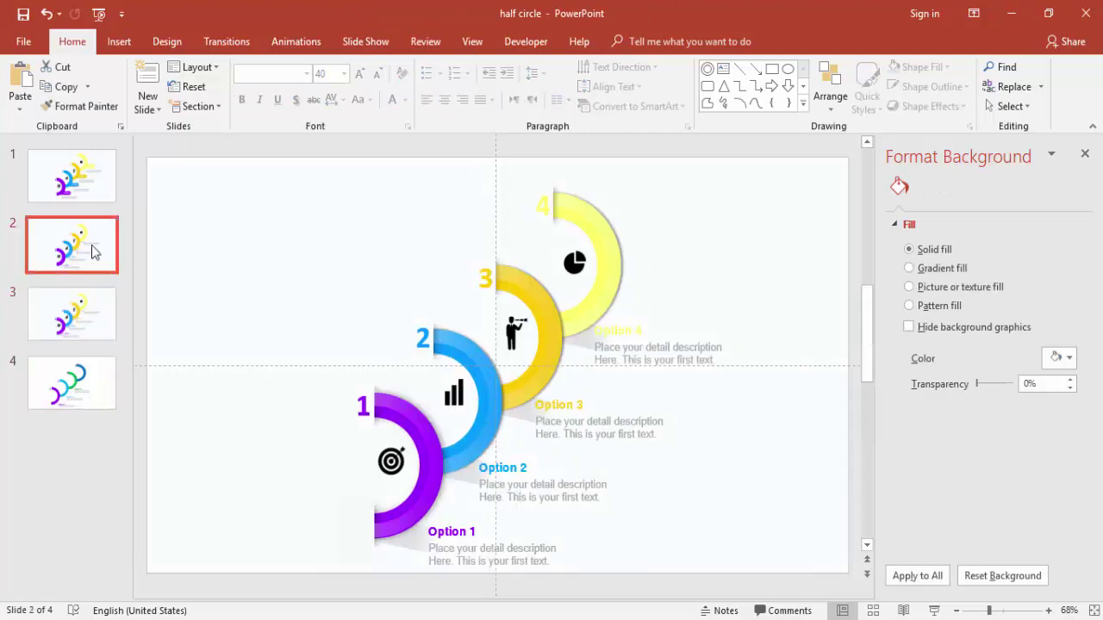
{"action": "left_click", "coordinate": [86, 176]}
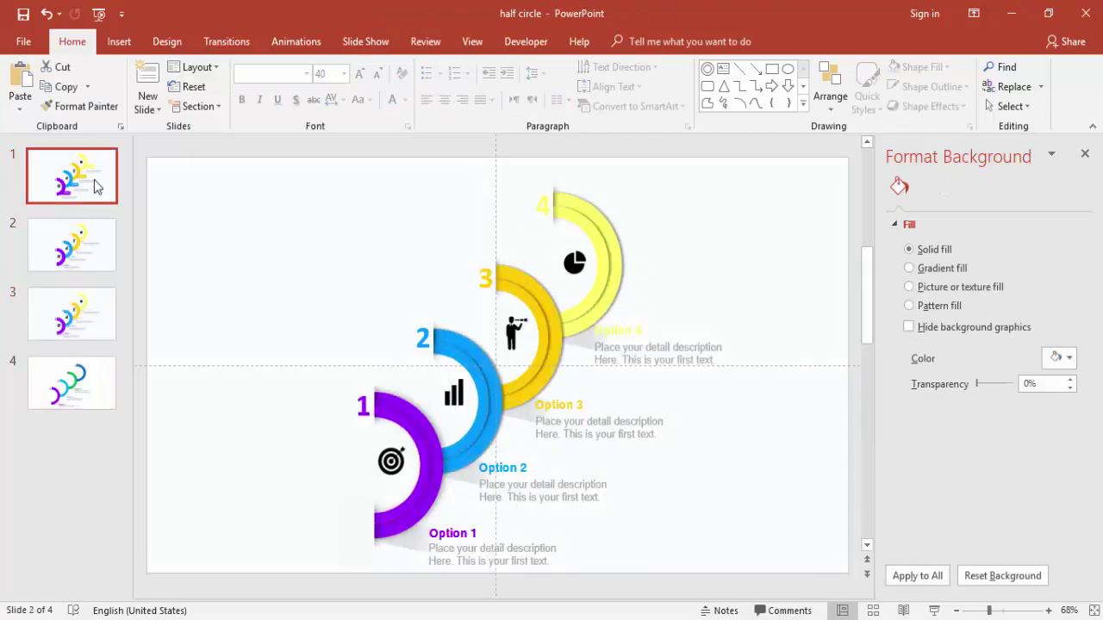
{"action": "left_click", "coordinate": [934, 610]}
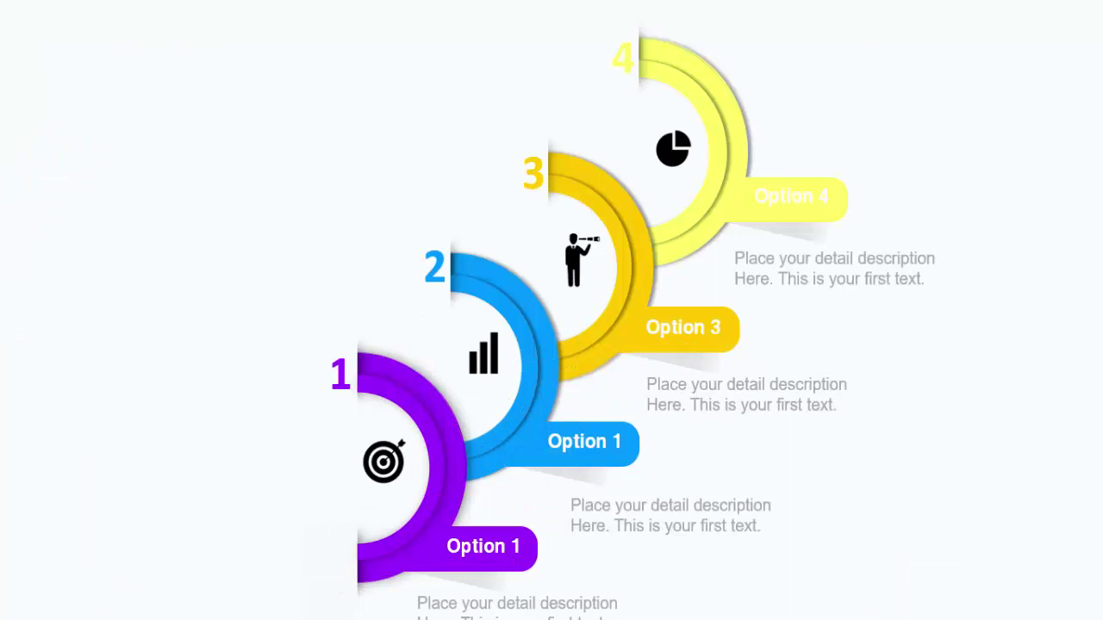